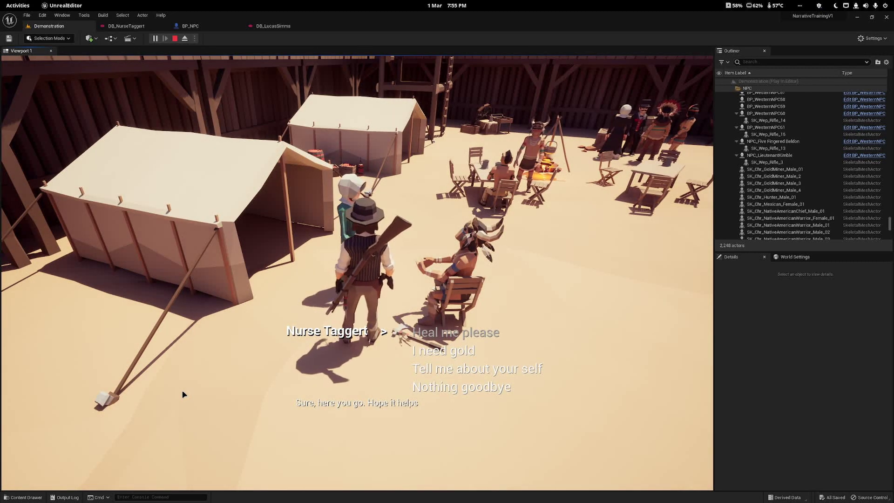
- Choose the "I need gold" and "Nothing goodbye" replies in the nurse's running dialogue, and stop the play session
key(2)
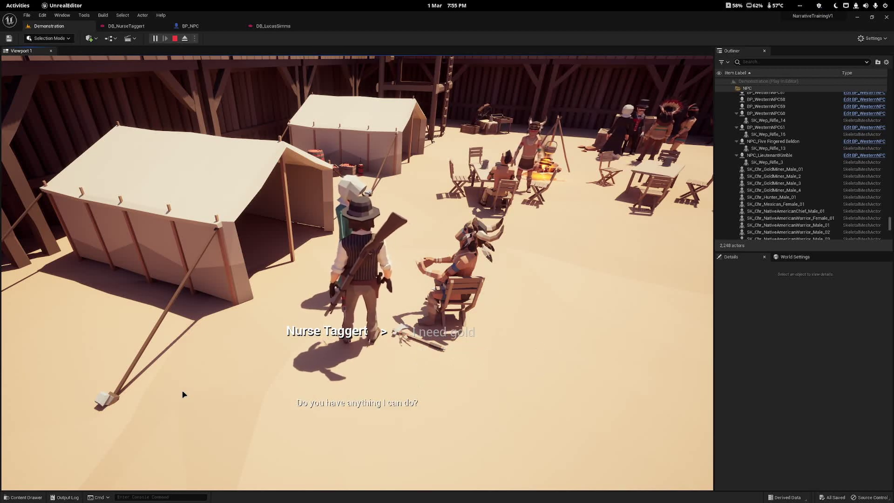
key(4)
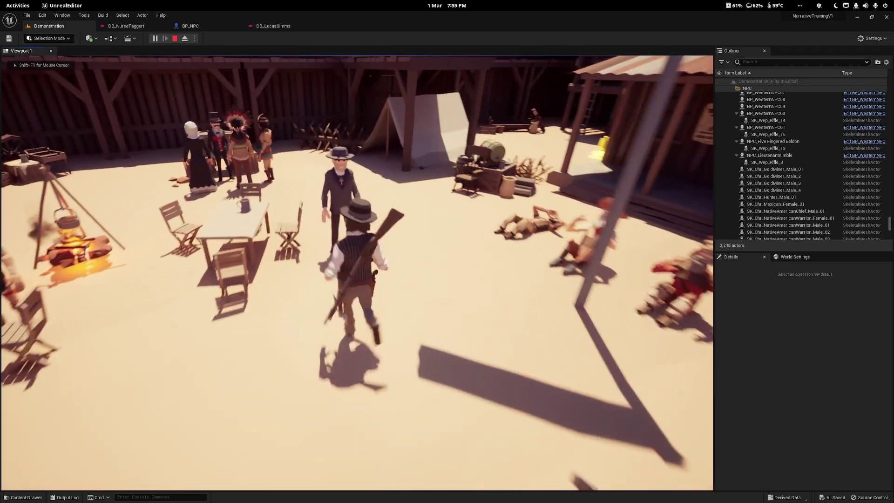
key(Escape)
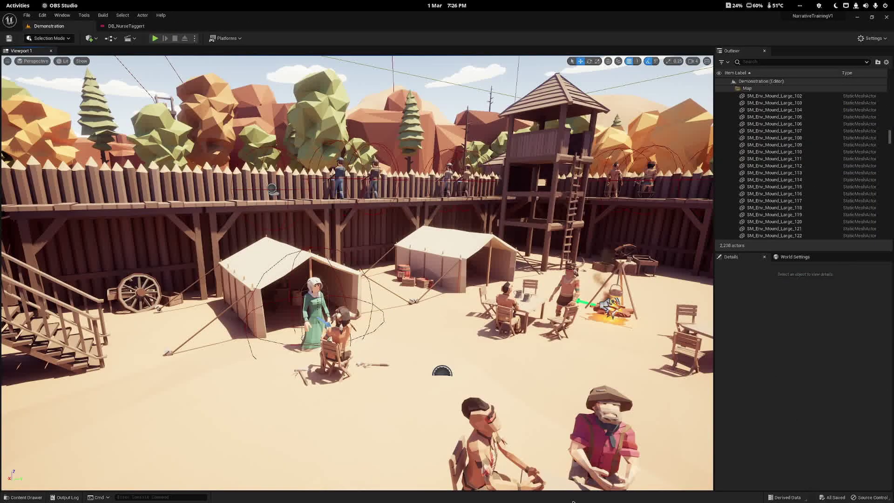
- Select the nurse NPC in the green dress standing in front of the nearer tent in the level
right_drag(450, 407, 412, 417)
key(w)
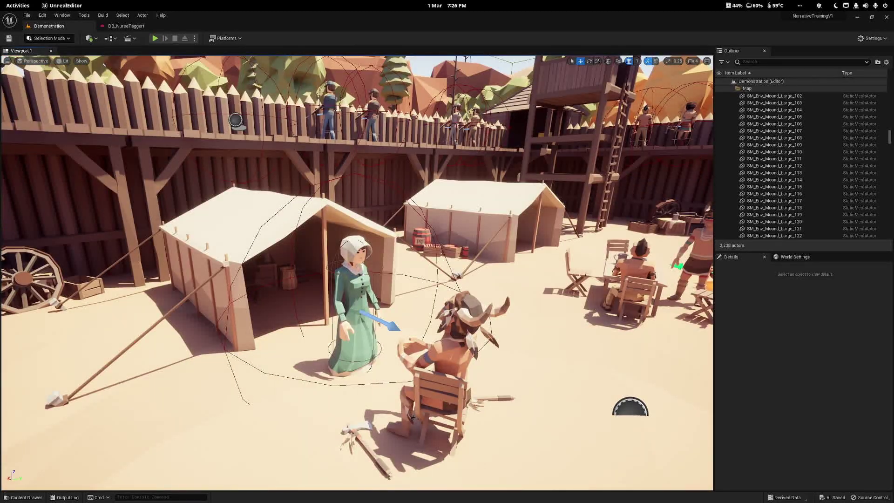
key(s)
right_drag(411, 366, 414, 375)
key(w)
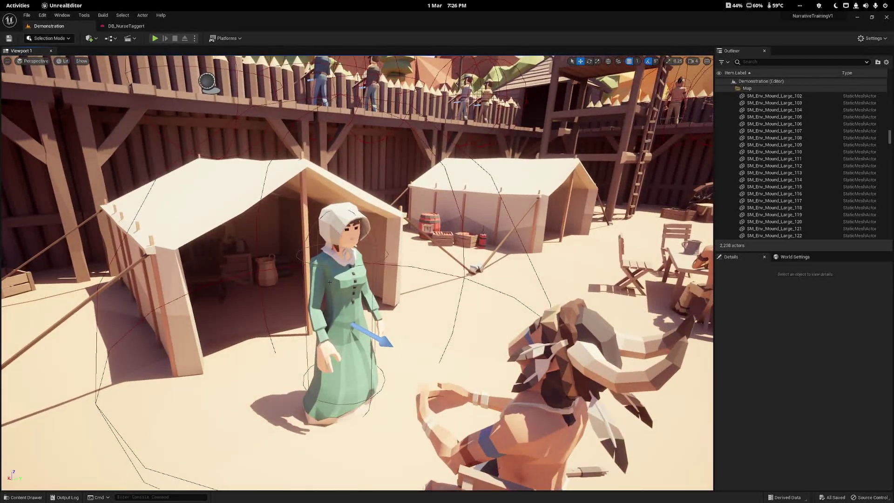
click(349, 312)
right_drag(349, 312, 357, 317)
key(s)
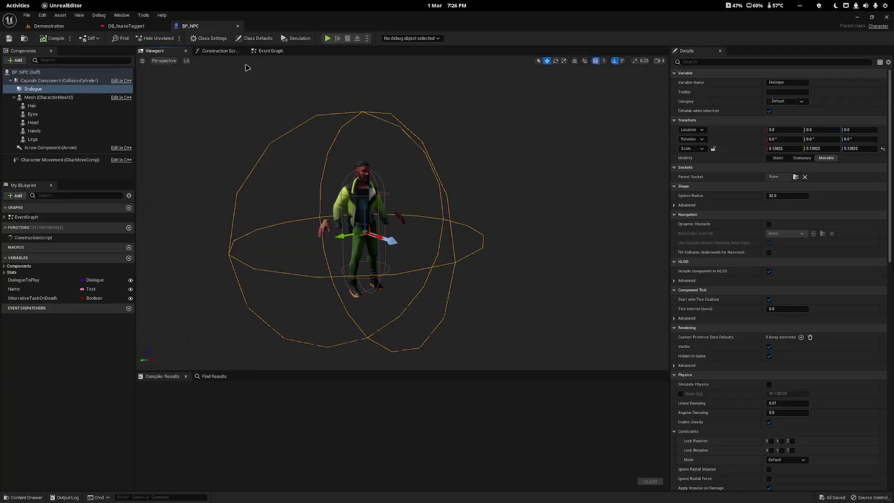
- Examine the BP_NPC event graph from the dialogue overlap event through to Begin Dialogue, including the DialogueToPlay variable's settings
click(277, 52)
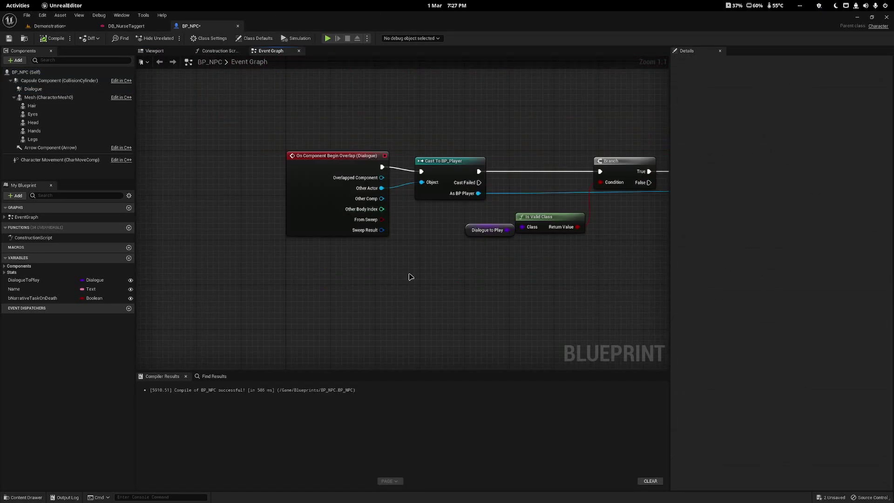
right_drag(489, 234, 410, 240)
right_drag(411, 131, 364, 140)
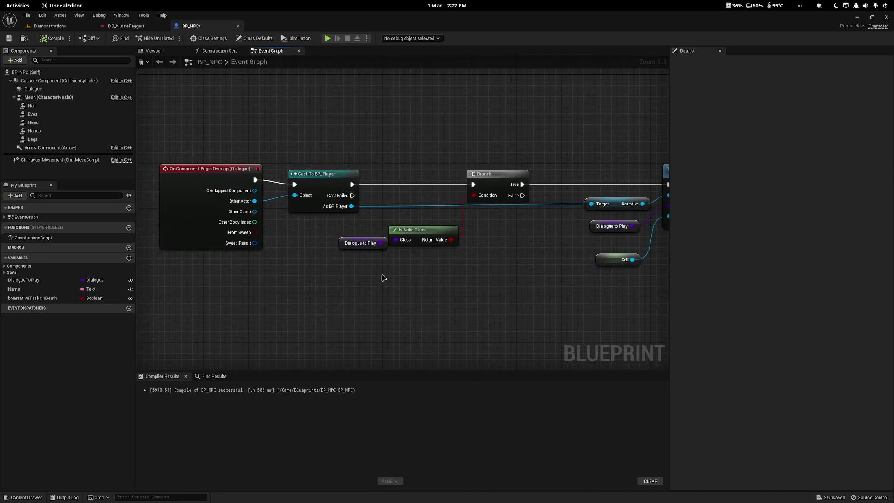
right_drag(480, 230, 400, 199)
drag(319, 207, 265, 207)
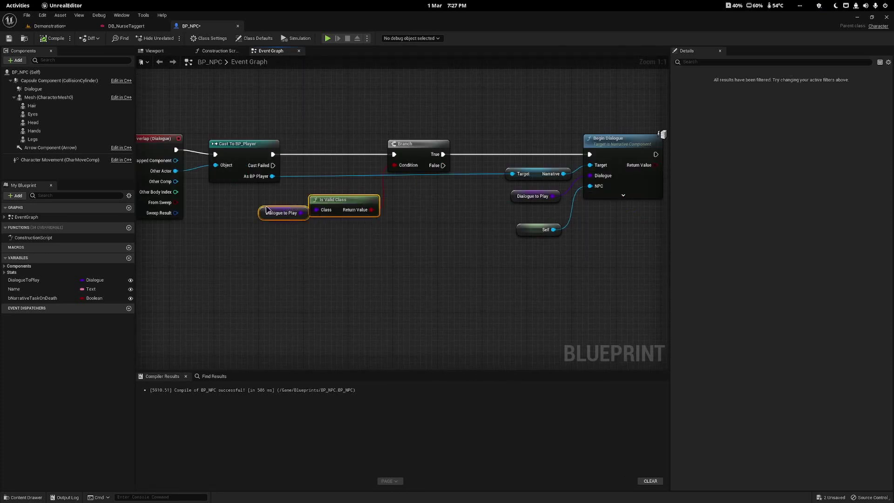
click(278, 231)
click(40, 281)
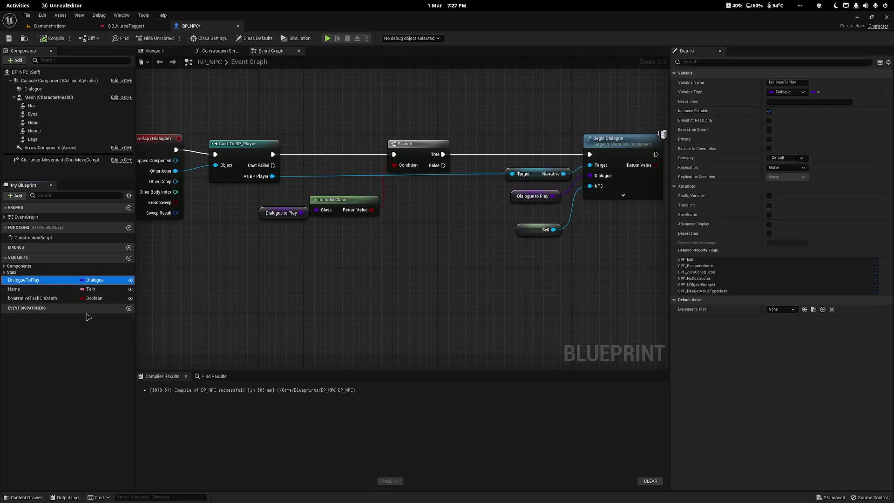
right_drag(474, 275, 338, 288)
drag(331, 135, 572, 314)
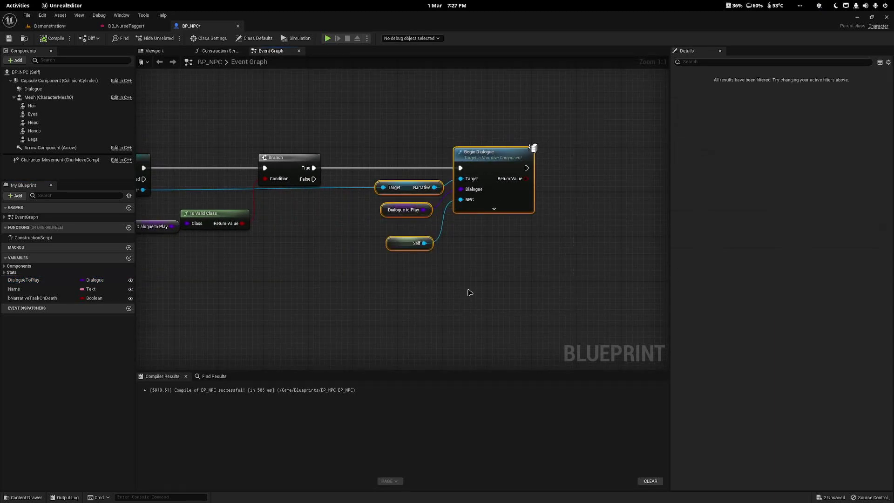
click(454, 280)
- Play the Demonstration level, skip through the gate soldier's dialogue, walk up to the nurse, and stop playing
click(49, 26)
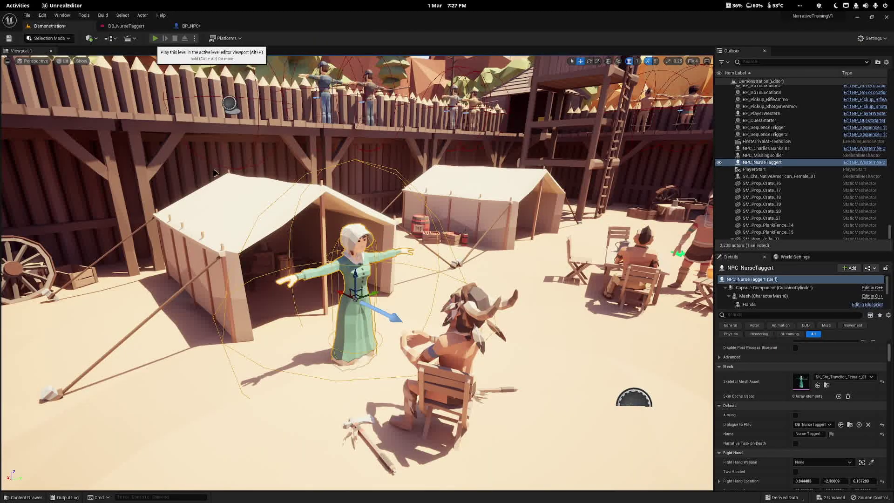
key(alt+p)
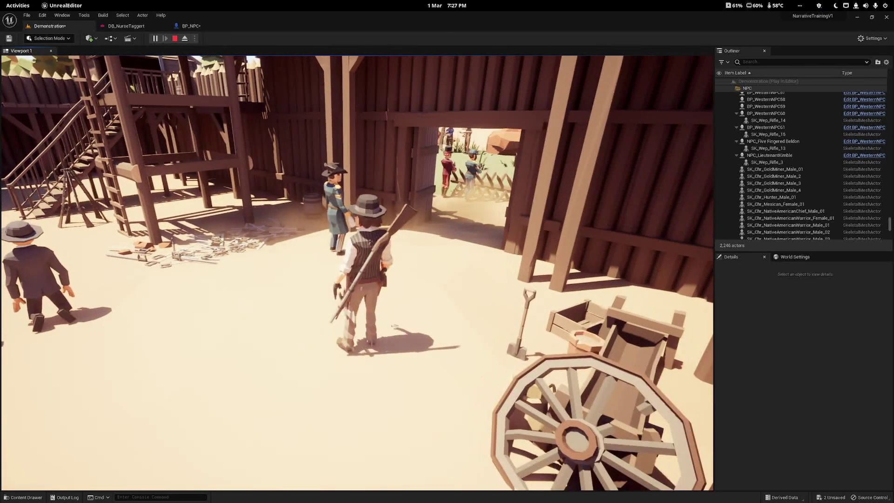
key(e)
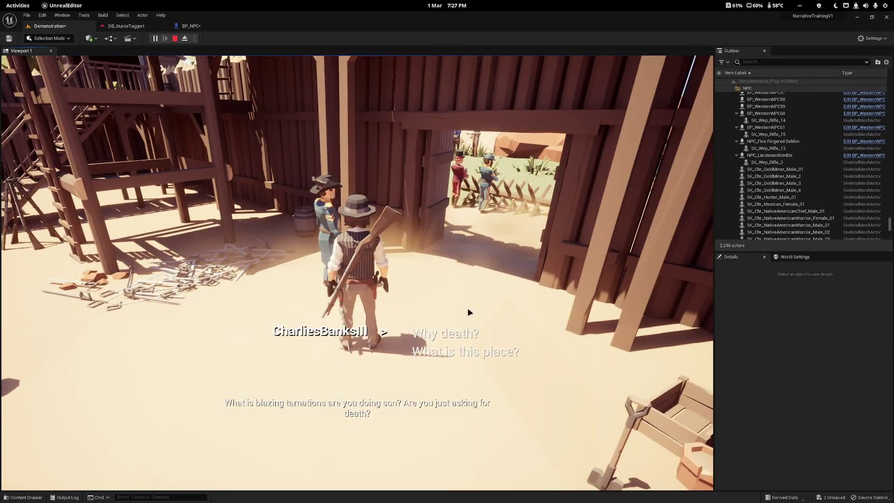
click(469, 311)
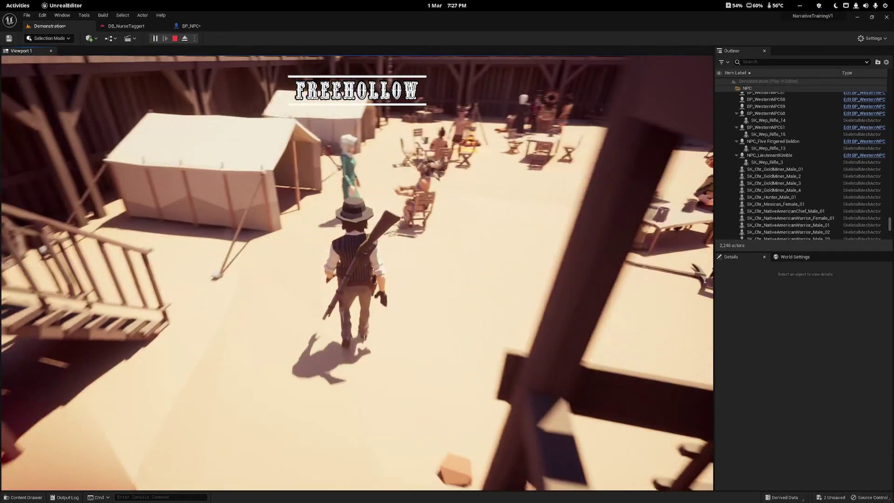
key(w)
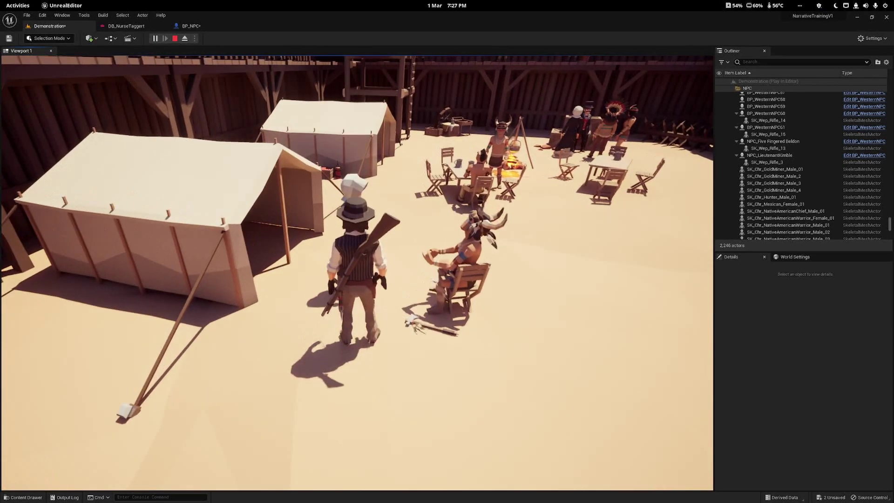
key(s)
key(w)
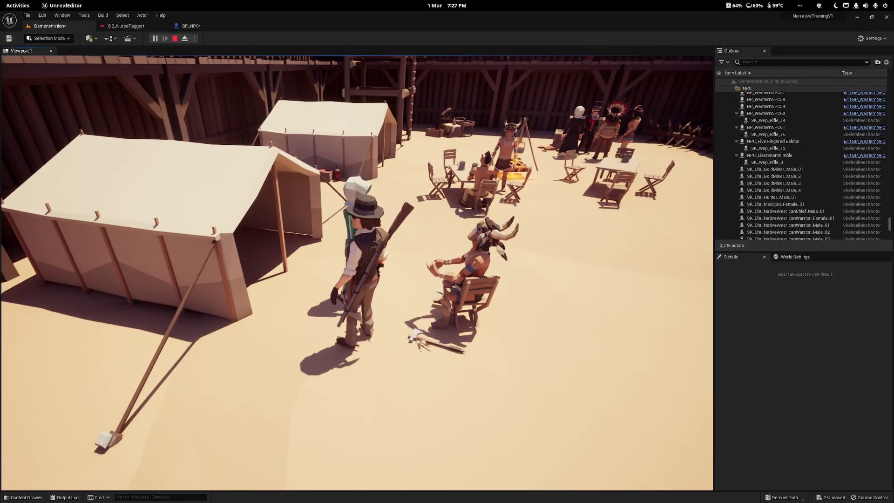
key(Escape)
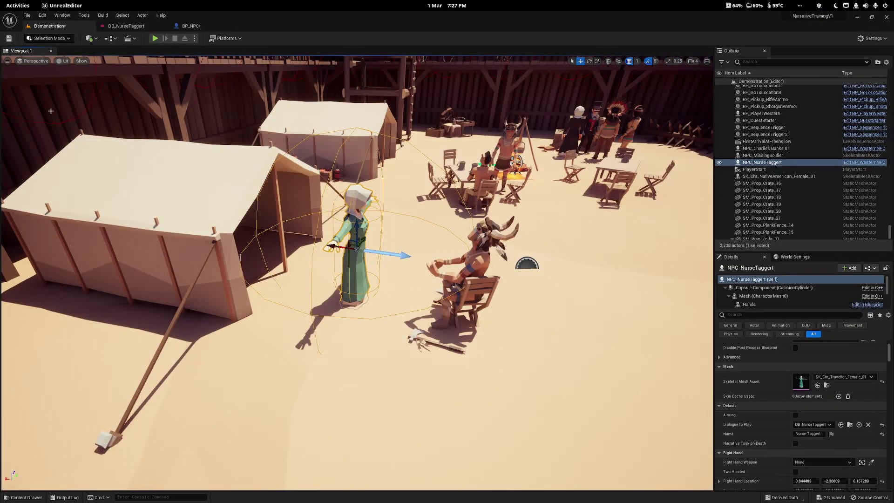
- View the DB_NurseTaggert dialogue graph and the asset creation options in the level's Narrative Dialogue content folder
click(127, 25)
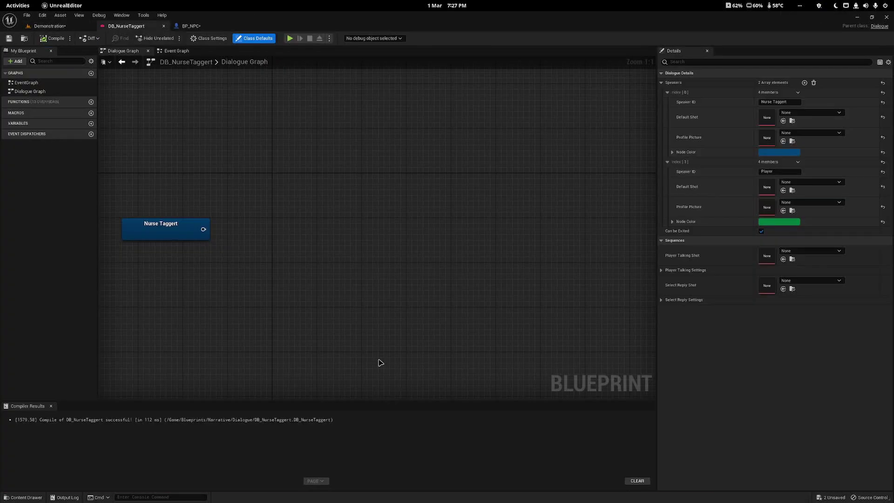
click(48, 26)
key(ctrl+space)
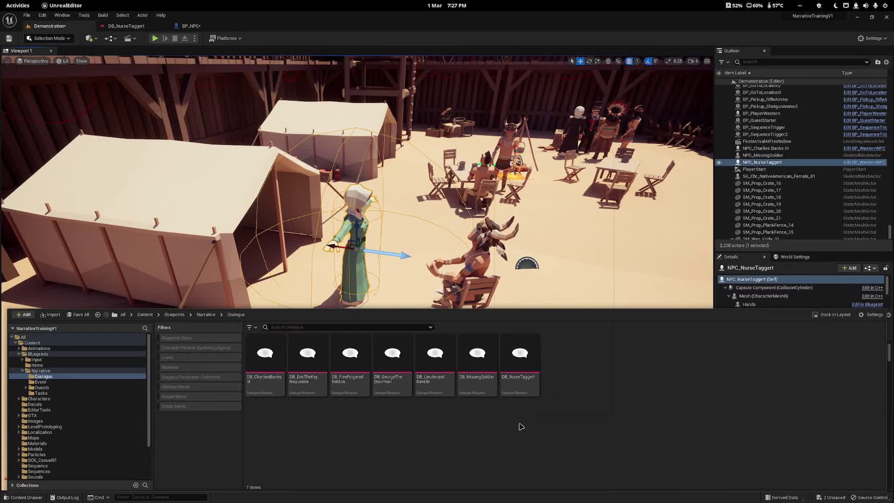
right_click(493, 416)
mouse_move(601, 371)
click(640, 390)
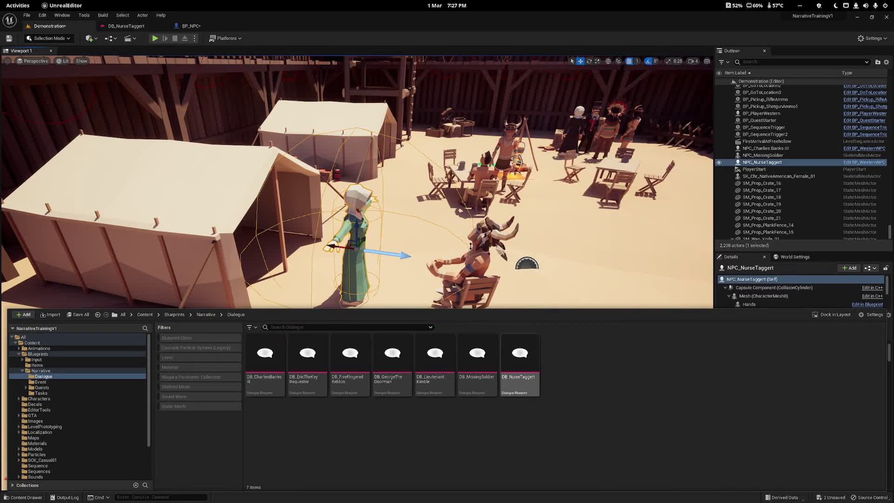
key(ctrl+space)
- Check the nurse NPC's Dialogue to Play assignment and the BP_NPC graph, and return to the DB_NurseTaggert dialogue graph
scroll(815, 426, down, 1)
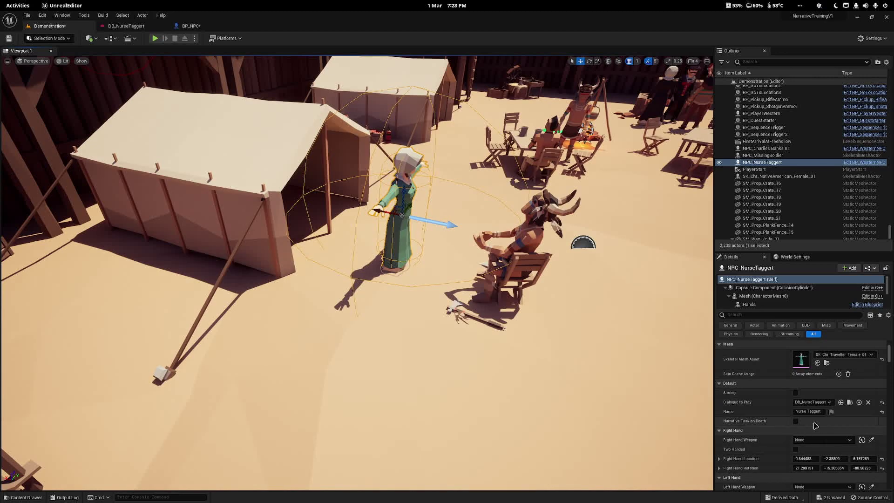
right_drag(686, 389, 652, 355)
click(190, 26)
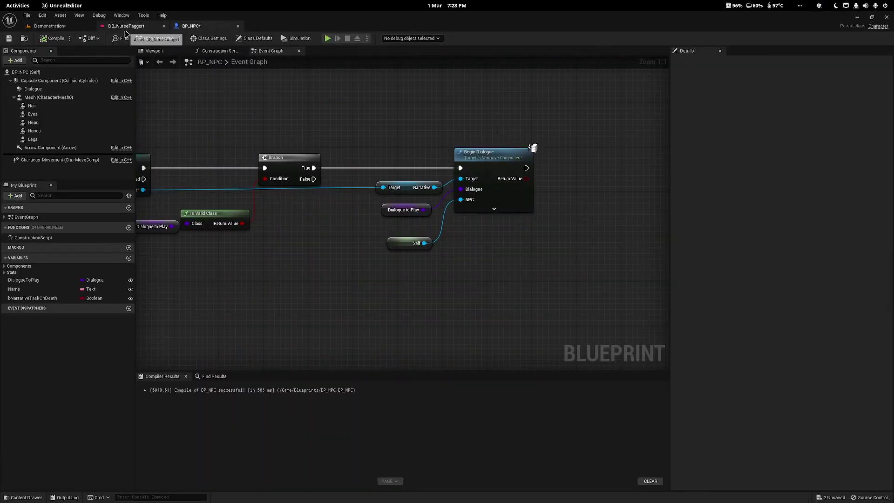
click(126, 27)
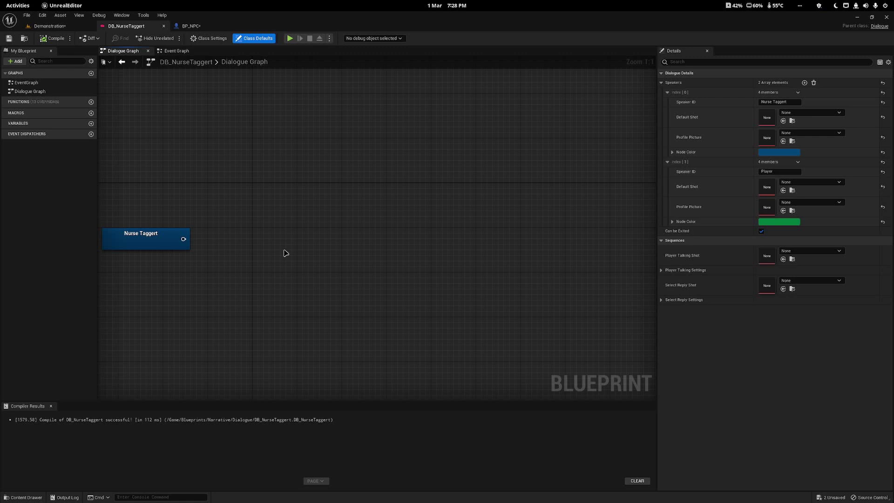
- Add a nurse dialogue line from the root node with the text "Hey, I've not seen you around here. New in town?"
click(166, 240)
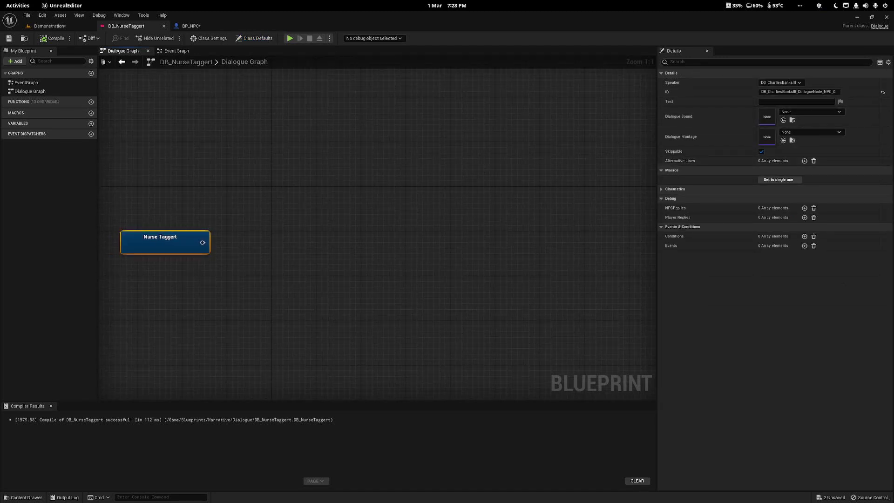
right_drag(256, 222, 228, 232)
drag(174, 255, 227, 195)
click(275, 214)
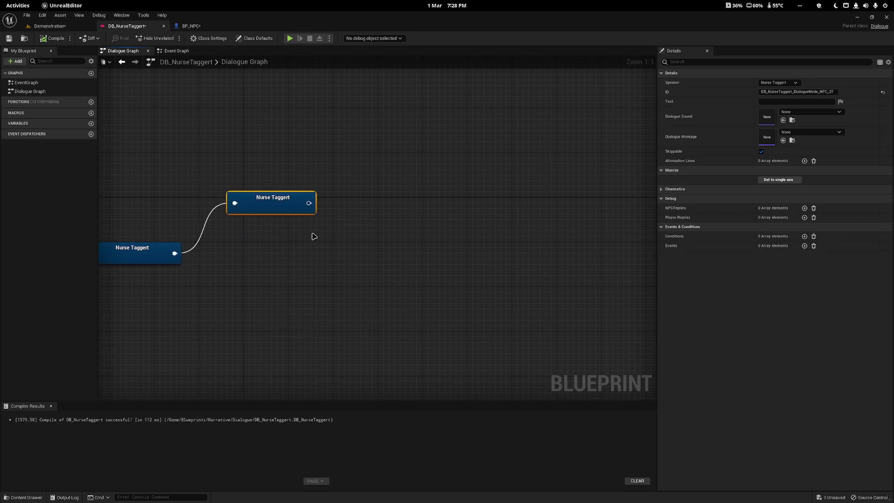
click(796, 101)
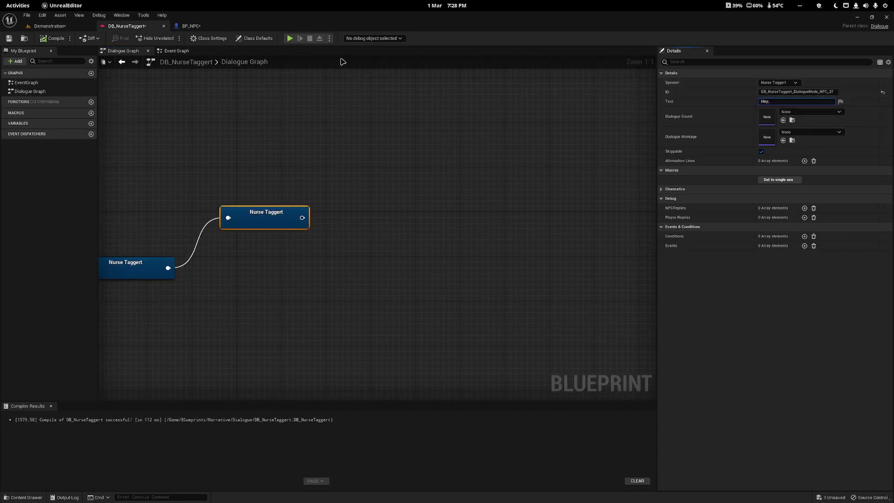
text(New in town?)
click(250, 223)
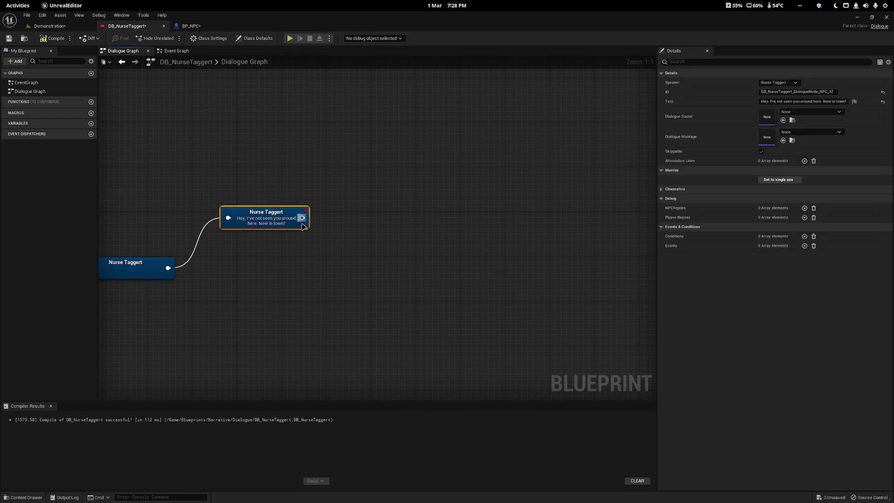
- Attach a Player dialogue line to the nurse's greeting reading "Hi, yes I am new. Just in town. How is everything?"
drag(301, 219, 321, 204)
click(386, 228)
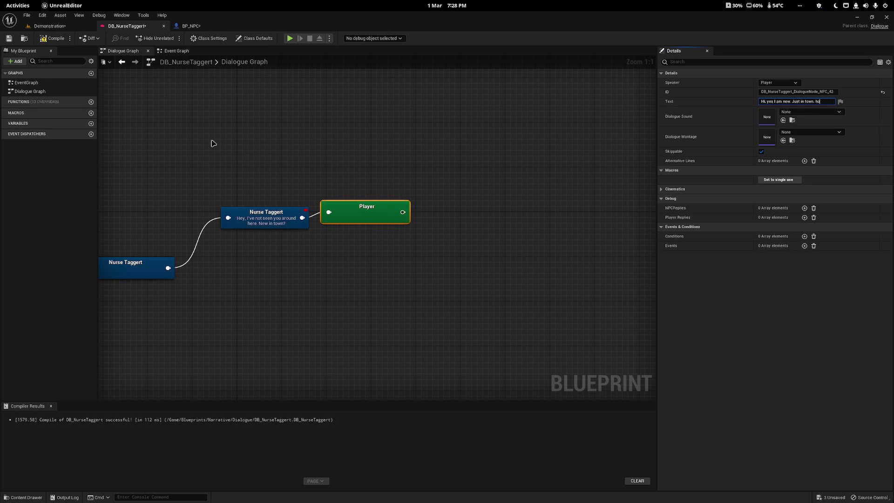
text(is everything?)
key(Return)
drag(365, 207, 366, 212)
- Attach a nurse dialogue line to the Player line reading "Pretty good. Just dealing with all the battlewounds."
right_drag(366, 242, 266, 254)
drag(303, 229, 325, 224)
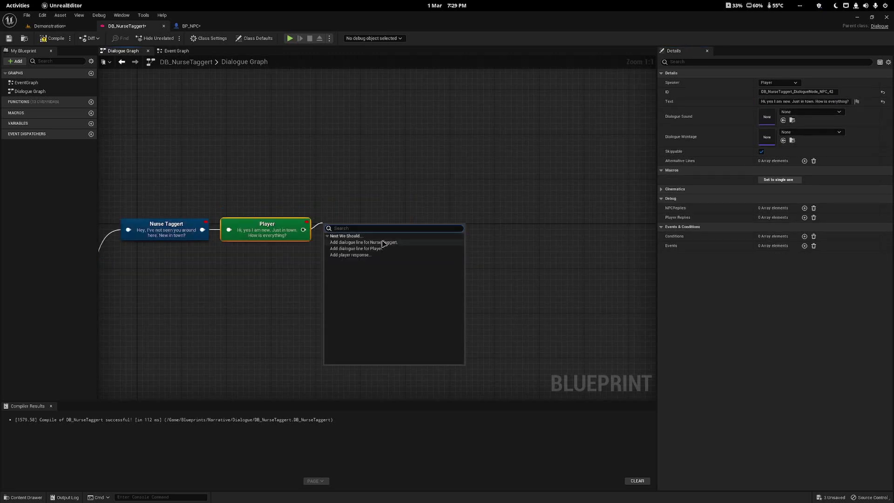
click(381, 241)
click(796, 102)
text(Pretty good. J)
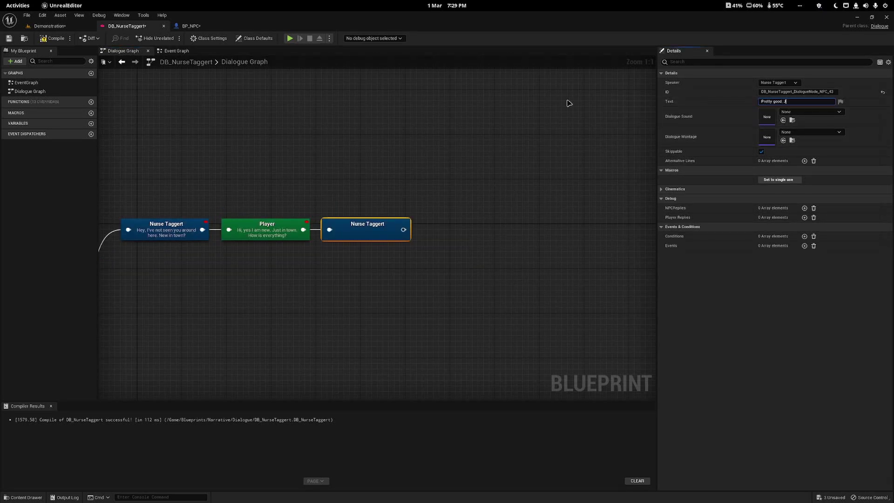
text(ust dealing with all the battlewounds.)
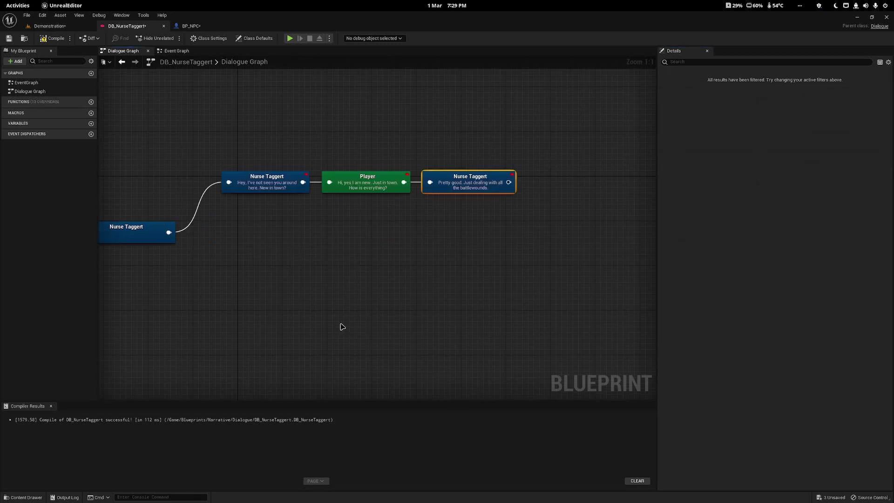
- Add an NC_HasCompletedTask condition to the nurse's "New in town?" greeting with PlayDialogueNode as its task
right_drag(342, 327, 383, 322)
click(311, 192)
click(300, 184)
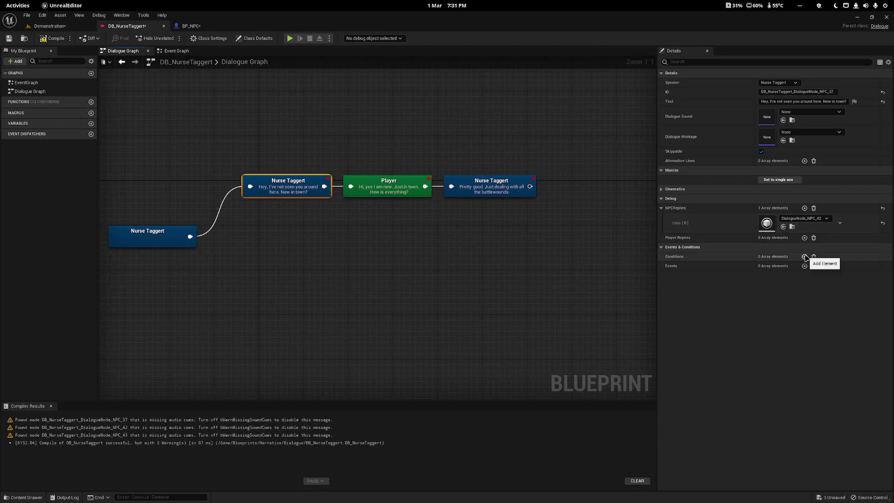
click(804, 256)
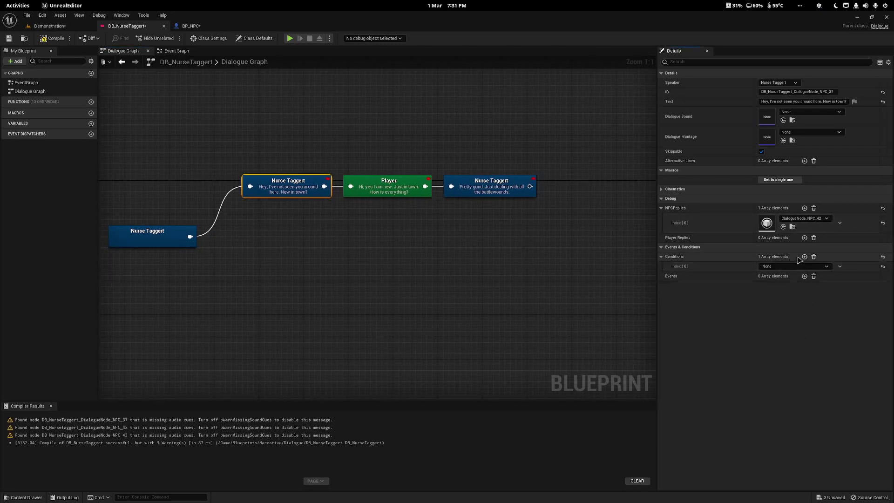
click(776, 268)
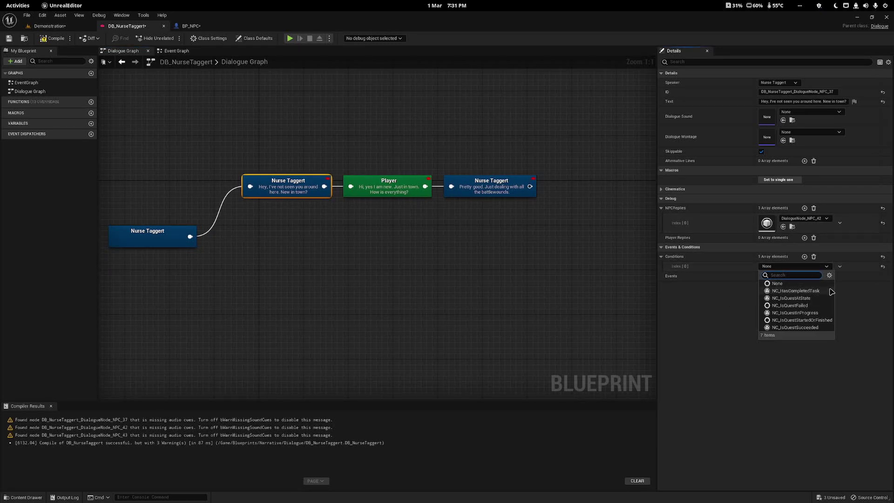
click(796, 290)
click(807, 287)
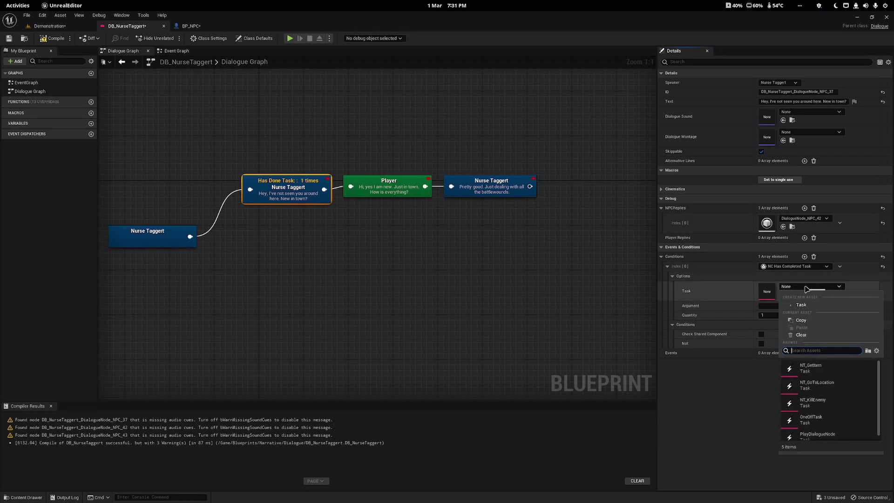
click(818, 435)
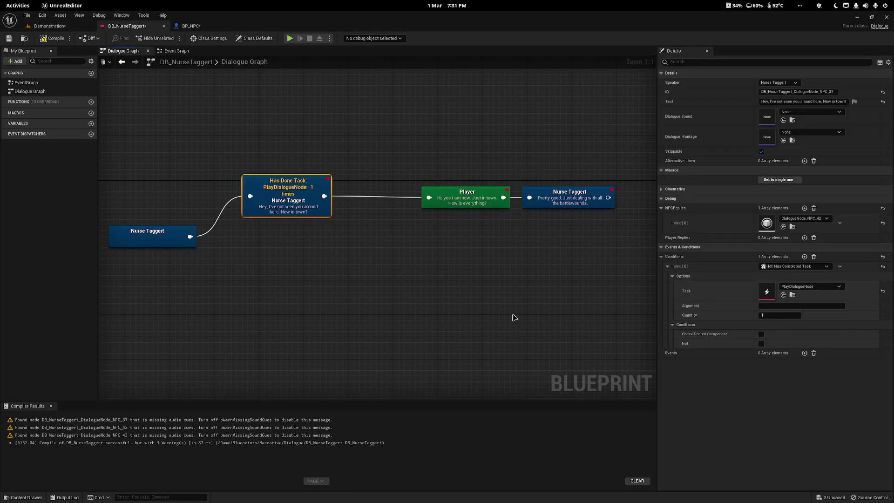
- Set the greeting condition's argument to the line's own ID, DB_NurseTaggert_DialogueNode_NPC_37, and enable Not on the condition
click(465, 195)
click(568, 195)
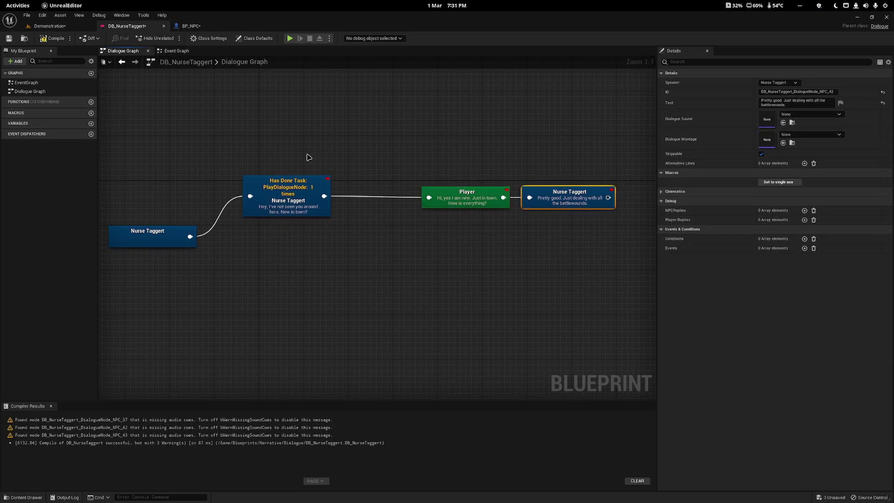
click(298, 213)
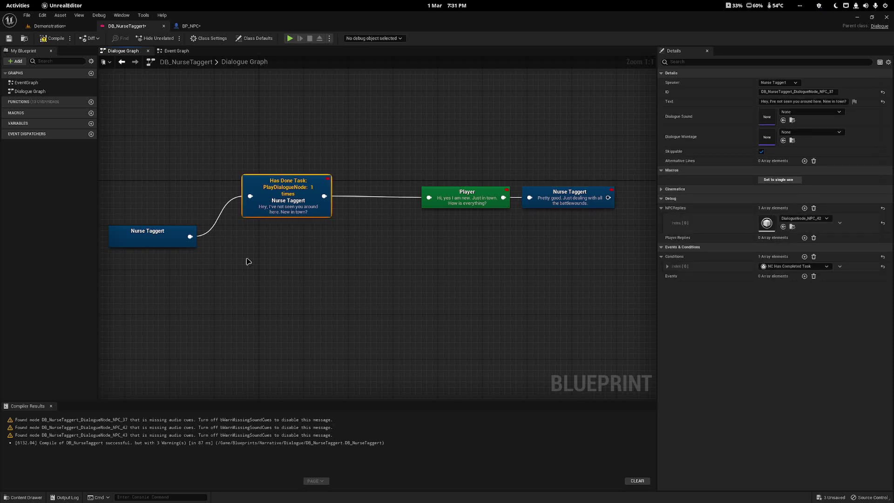
click(775, 92)
double_click(722, 269)
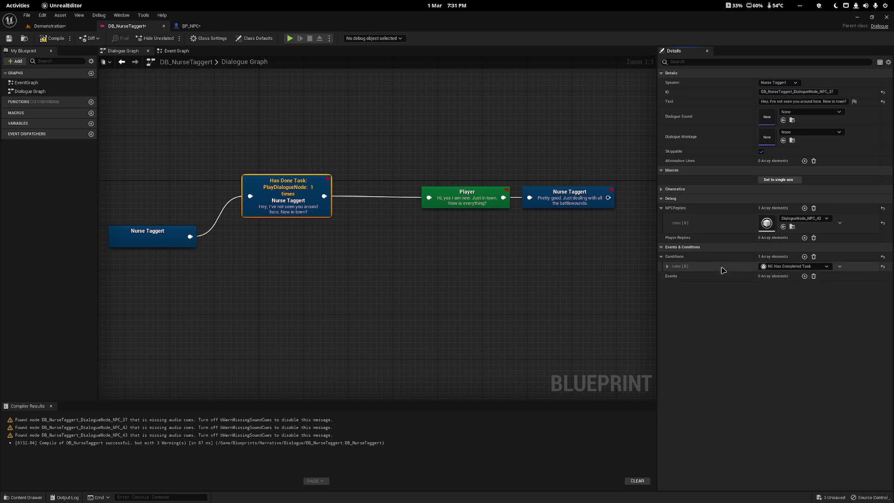
click(715, 285)
click(717, 276)
key(Return)
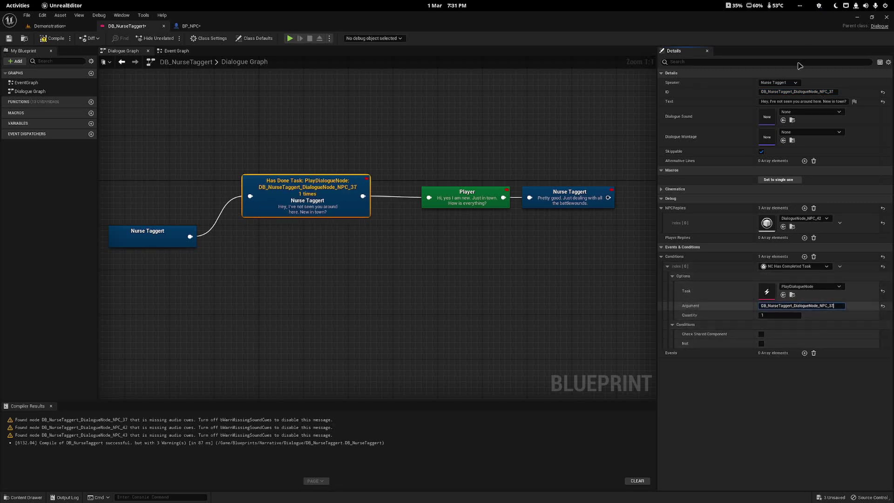
click(761, 343)
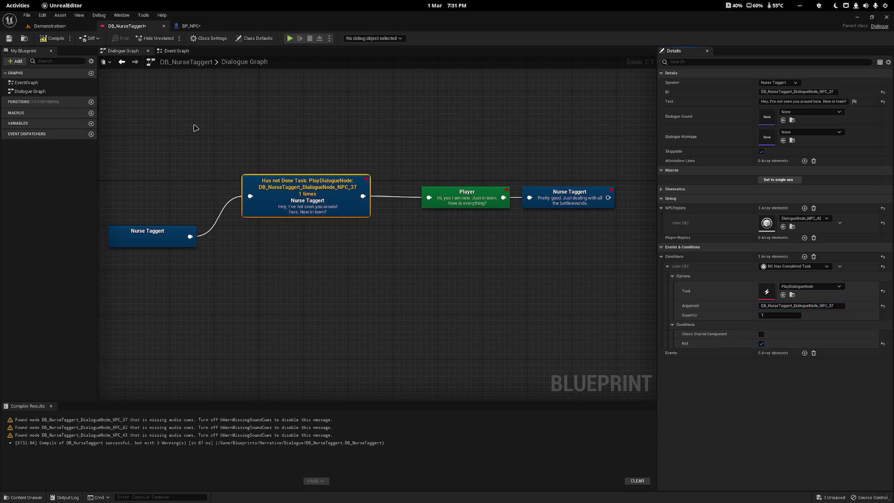
drag(199, 138, 189, 301)
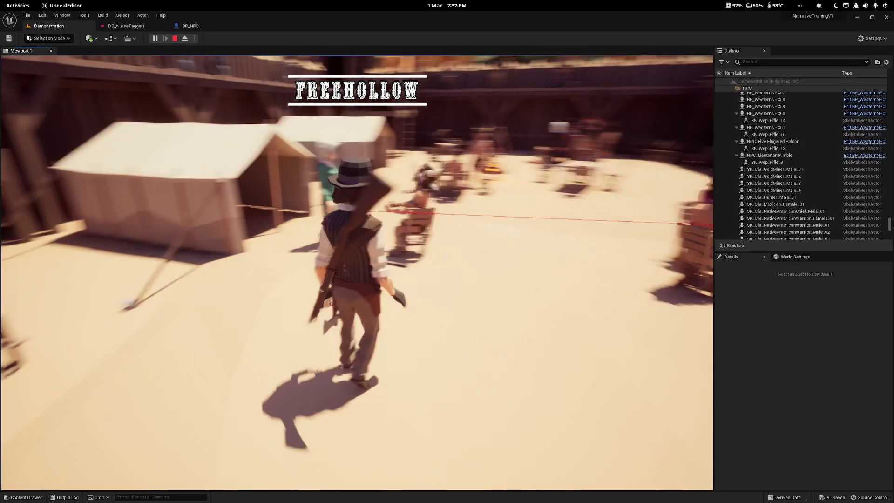
- Playtest the nurse dialogue by walking up to her, running through her lines and approaching her a second time
key(w)
key(e)
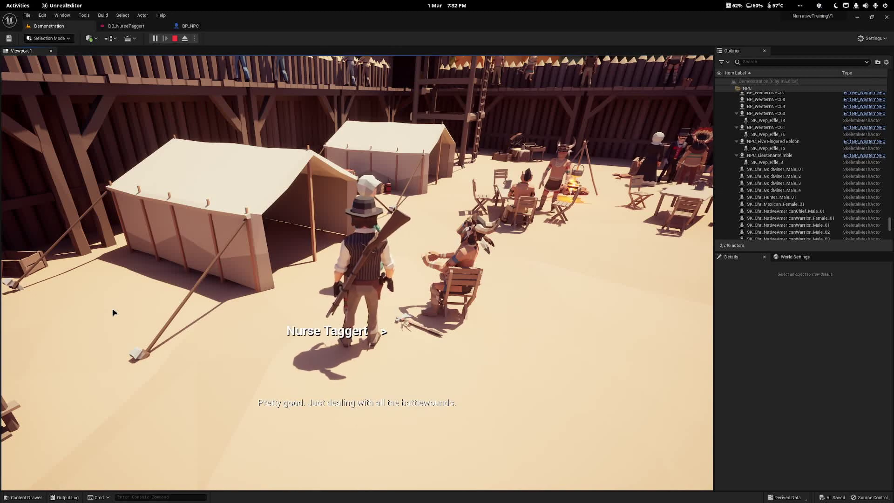
click(113, 312)
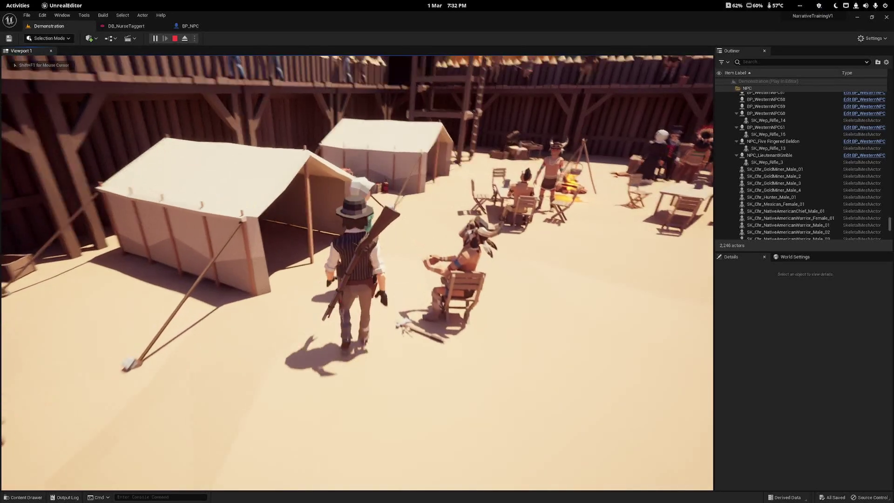
key(s)
key(w)
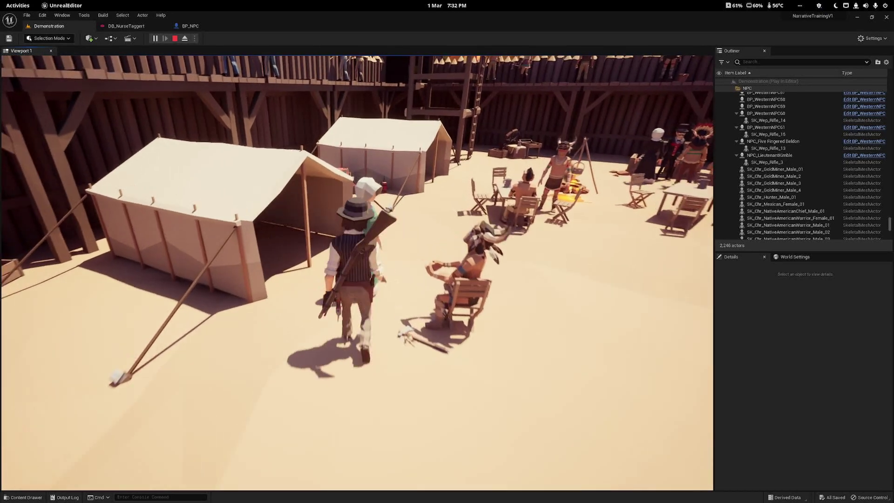
key(Escape)
- Return to the DB_NurseTaggert dialogue graph and attach a second nurse line to the root node below the first greeting
click(145, 25)
drag(228, 124, 578, 267)
click(303, 267)
right_drag(360, 348, 393, 314)
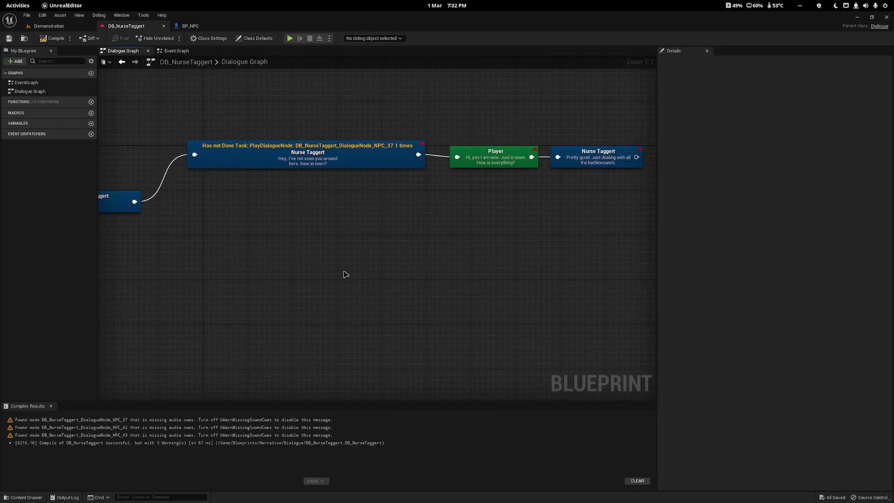
right_drag(276, 275, 279, 242)
drag(141, 171, 201, 231)
click(265, 250)
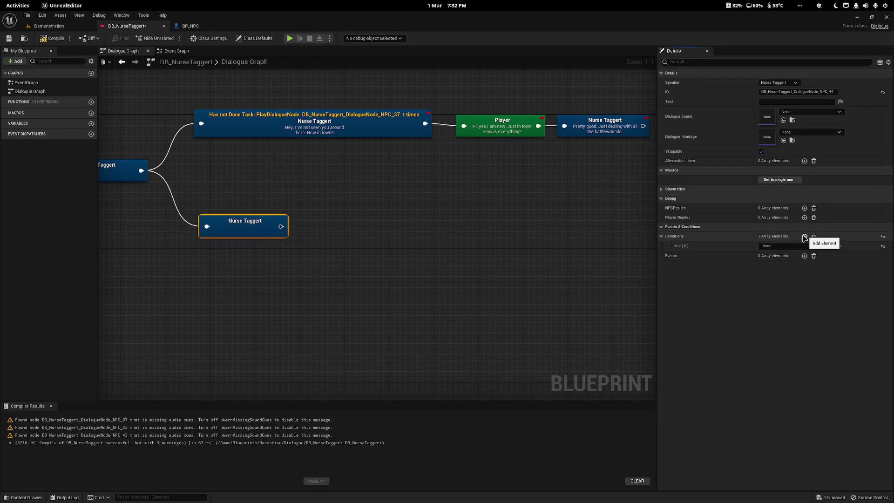
- Add an NC_HasCompletedTask condition to the second nurse line with PlayDialogueNode as its task
click(804, 236)
click(787, 246)
click(787, 267)
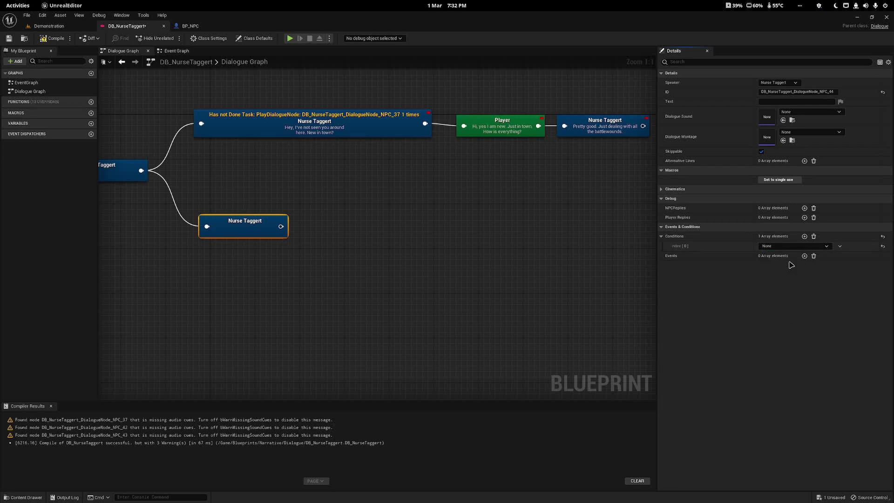
click(667, 245)
click(810, 266)
click(819, 413)
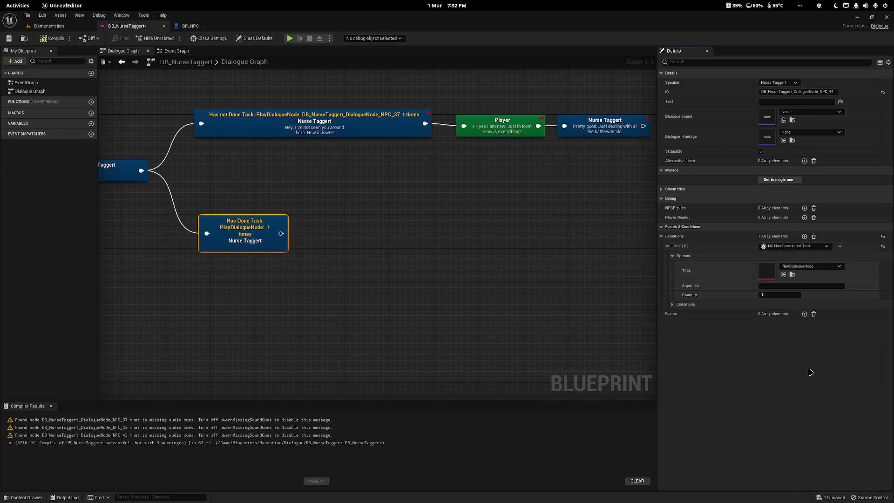
- Copy the first greeting's ID, DB_NurseTaggert_DialogueNode_NPC_37, into the argument of the second nurse line's condition
click(311, 122)
click(797, 91)
key(ctrl+c)
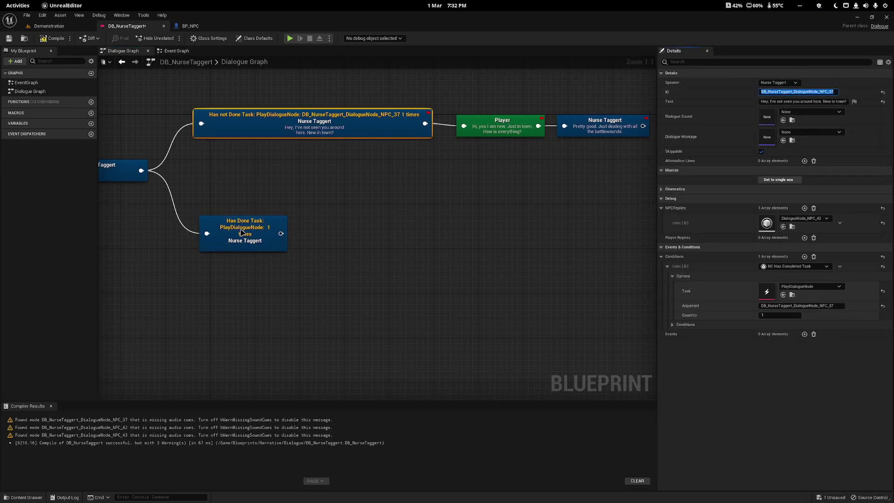
click(242, 232)
click(800, 285)
key(ctrl+v)
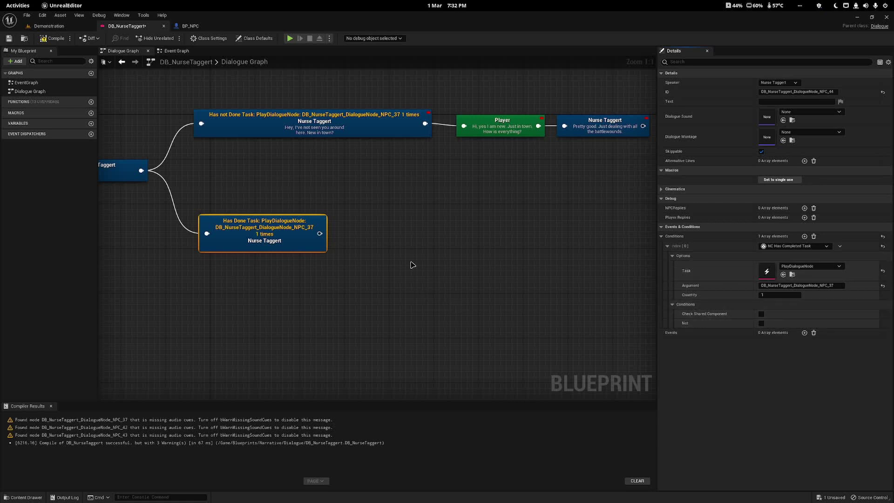
- Set the second nurse line's text to "Why hello again, how can I help?"
click(347, 228)
drag(227, 165, 344, 127)
drag(388, 158, 578, 117)
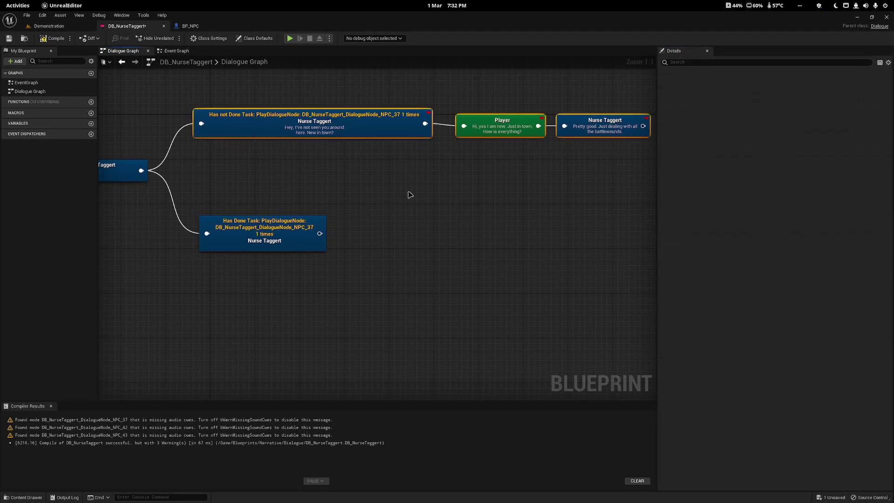
click(412, 193)
drag(414, 197, 208, 286)
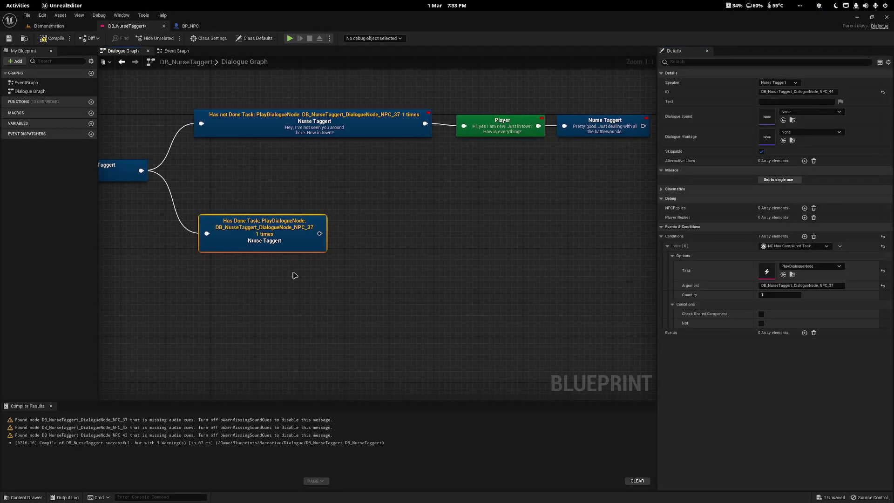
click(794, 101)
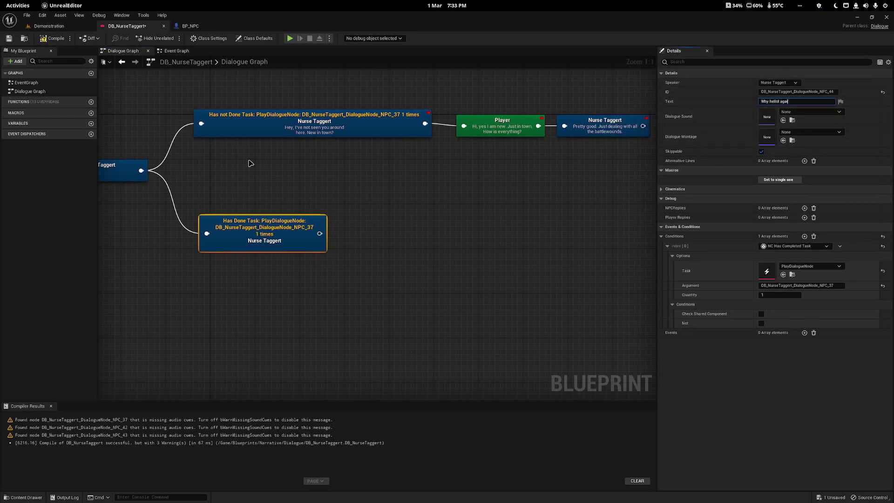
click(348, 246)
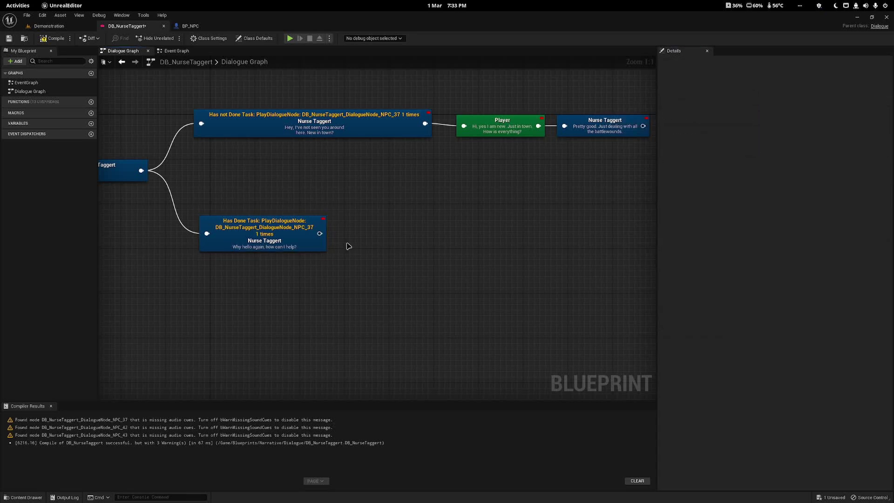
- Attach three player responses to the second nurse line: "Can you heal me please? I hurt!", "Do you have anything I can do?" and "Nothing goodbye"
drag(354, 214, 358, 203)
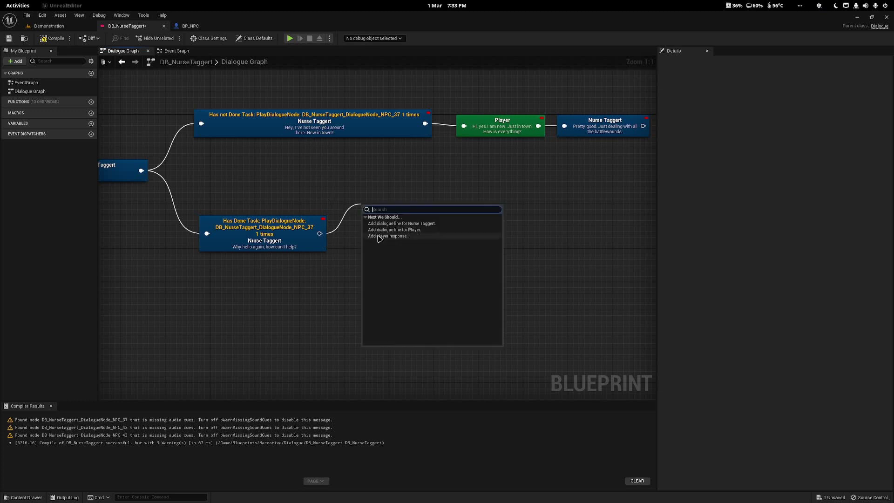
click(396, 231)
key(ctrl+z)
drag(421, 227, 453, 205)
click(479, 238)
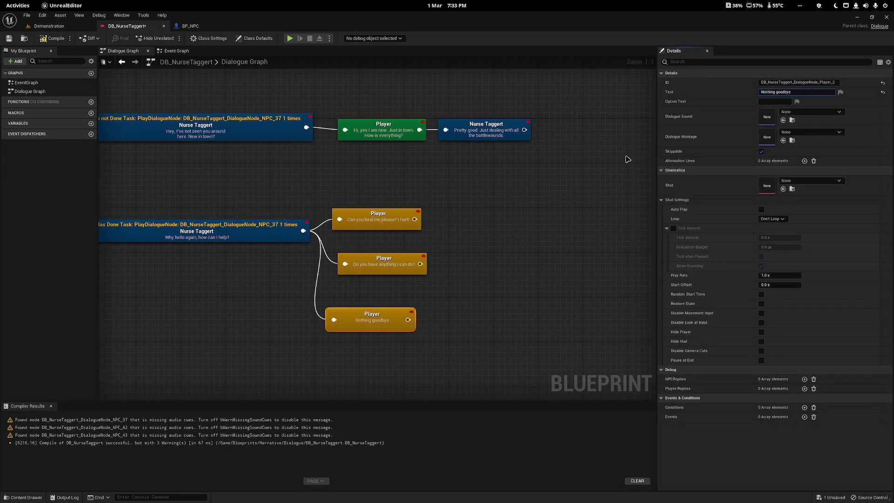
right_drag(435, 329, 448, 315)
click(448, 315)
drag(387, 289, 386, 291)
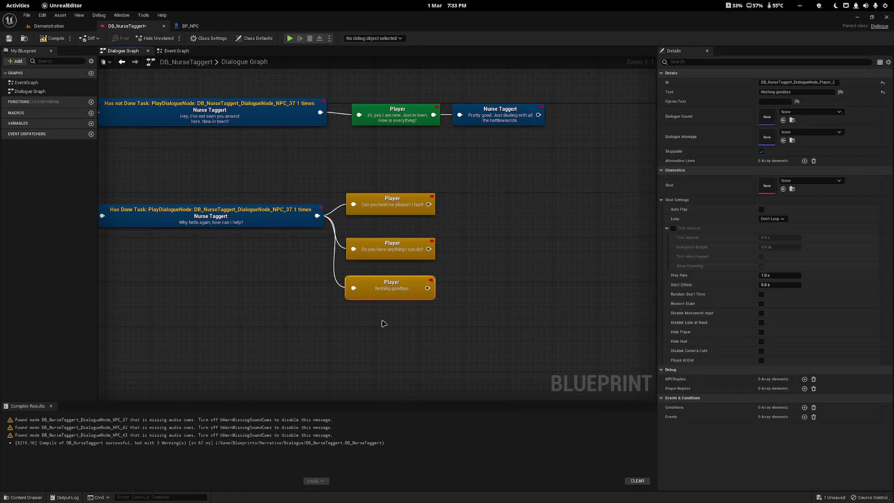
- Review the three player responses and their text settings
drag(463, 326, 347, 169)
right_drag(468, 218, 455, 217)
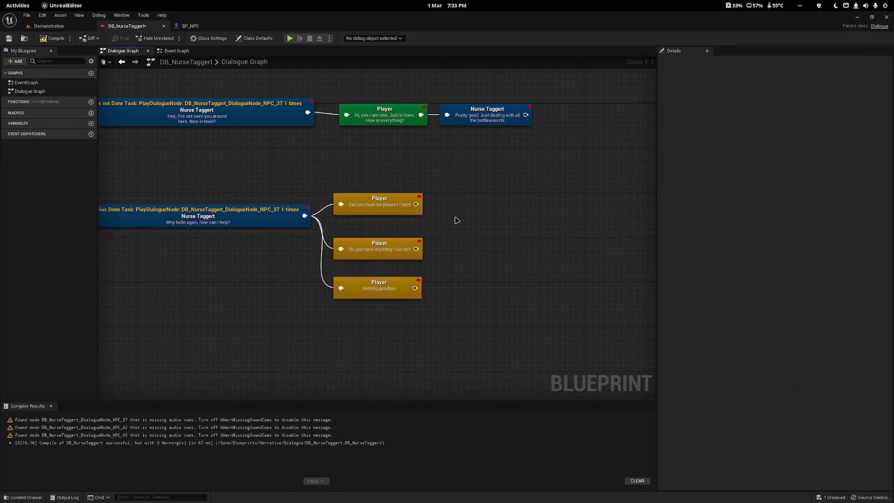
drag(455, 213, 288, 164)
drag(484, 245, 322, 249)
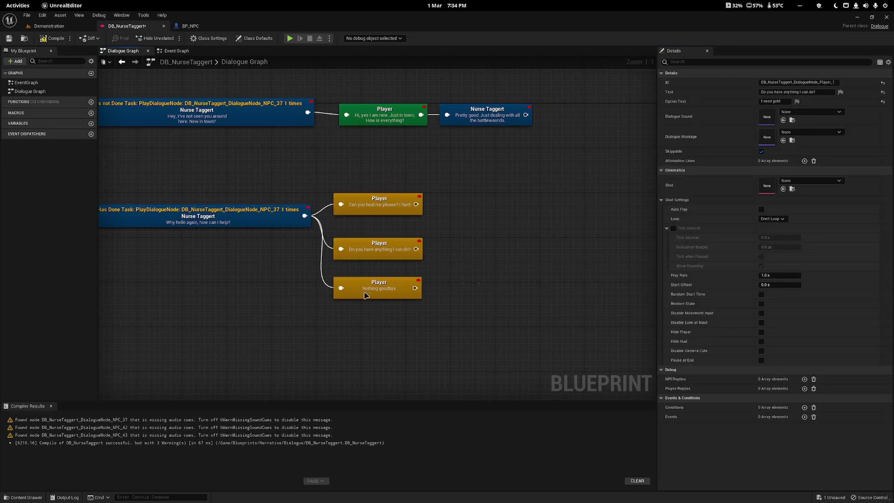
drag(365, 295, 367, 297)
click(483, 361)
right_drag(496, 191, 463, 207)
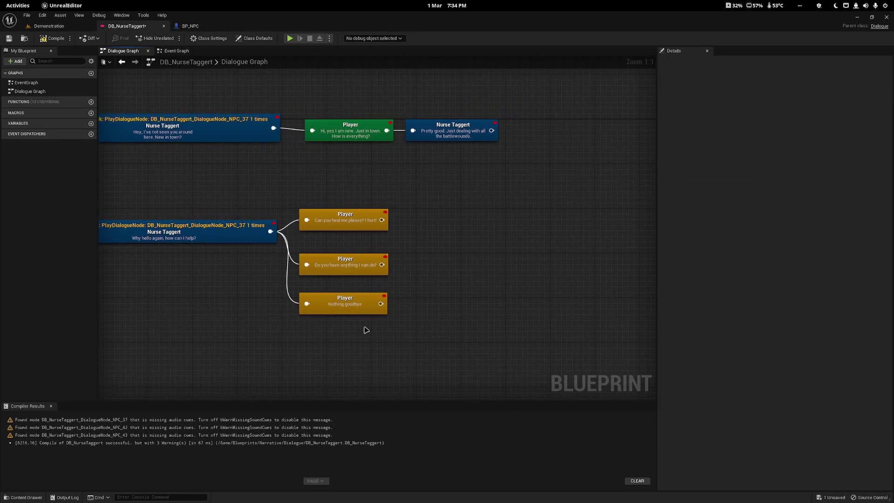
- Attach nurse replies to the player responses: "Sure, here you go. Hope it helps", "Sorry, not at the moment." and "See you around"
right_drag(366, 329, 294, 313)
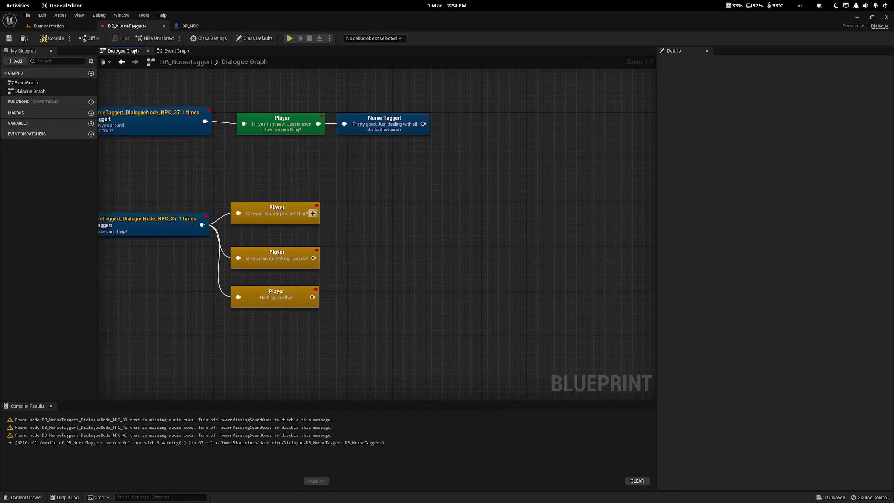
drag(313, 214, 329, 212)
drag(311, 297, 339, 298)
click(367, 320)
right_drag(400, 316, 492, 315)
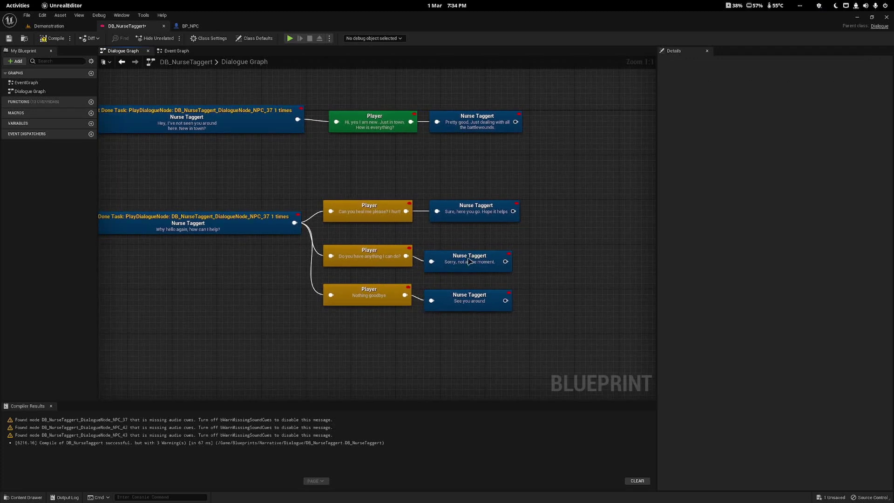
- Look over both conditional branches of the dialogue graph, from the nurse's greetings through the player responses to her replies
right_drag(308, 312, 332, 283)
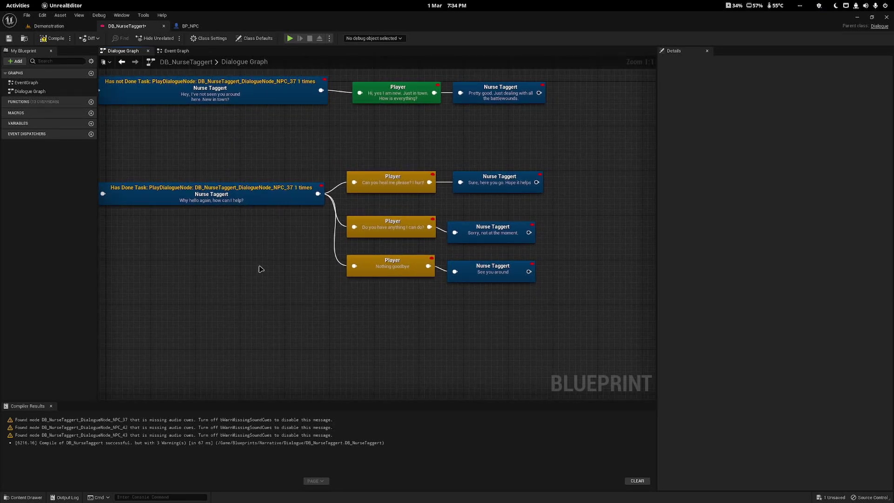
drag(283, 256, 180, 163)
drag(180, 160, 246, 229)
drag(348, 142, 600, 206)
click(587, 221)
mouse_move(571, 218)
right_down()
mouse_move(550, 222)
mouse_move(559, 225)
right_up()
right_drag(309, 348, 367, 332)
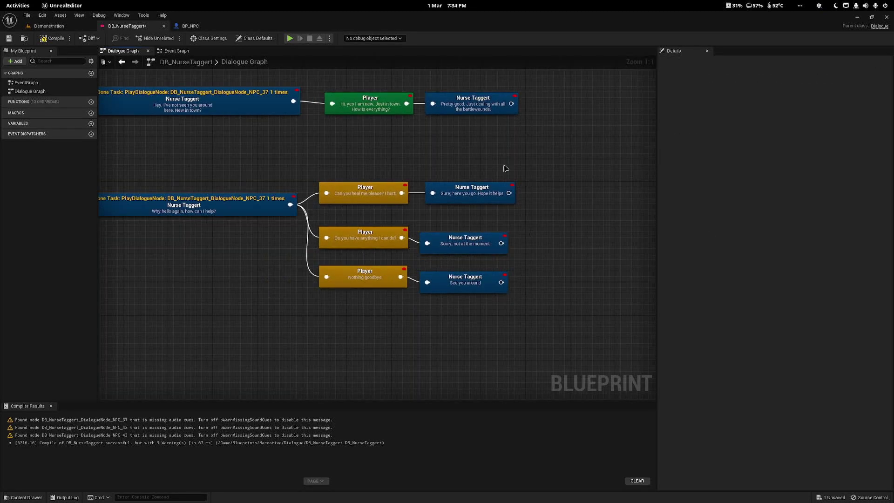
drag(507, 195, 480, 173)
click(479, 172)
right_drag(547, 216, 598, 227)
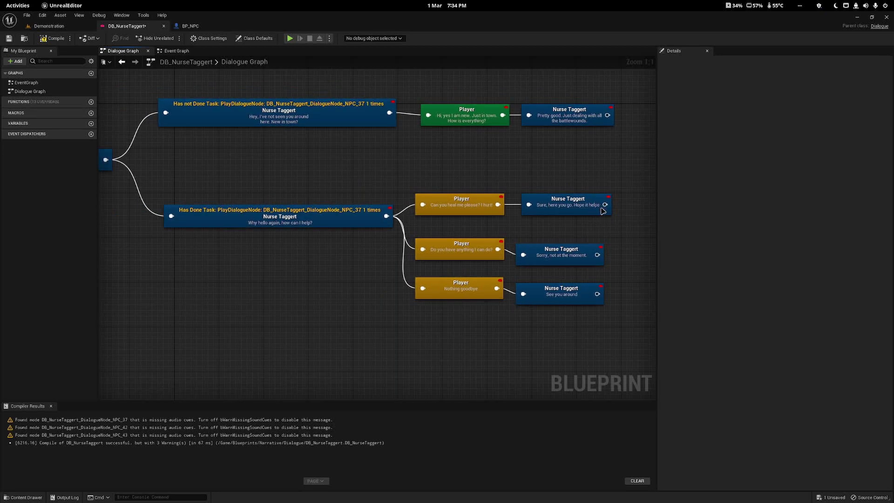
- Link the "Sure, here you go. Hope it helps" reply back to the "Why hello again" line and move the repeat-visit branch further down
drag(603, 206, 333, 221)
right_drag(333, 221, 232, 242)
scroll(232, 241, down, 1)
right_drag(436, 275, 384, 273)
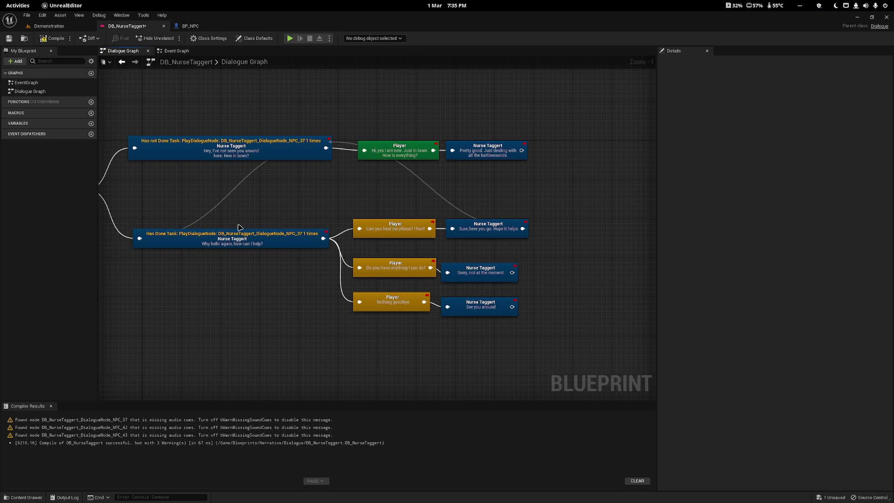
drag(205, 239, 205, 233)
drag(219, 240, 233, 299)
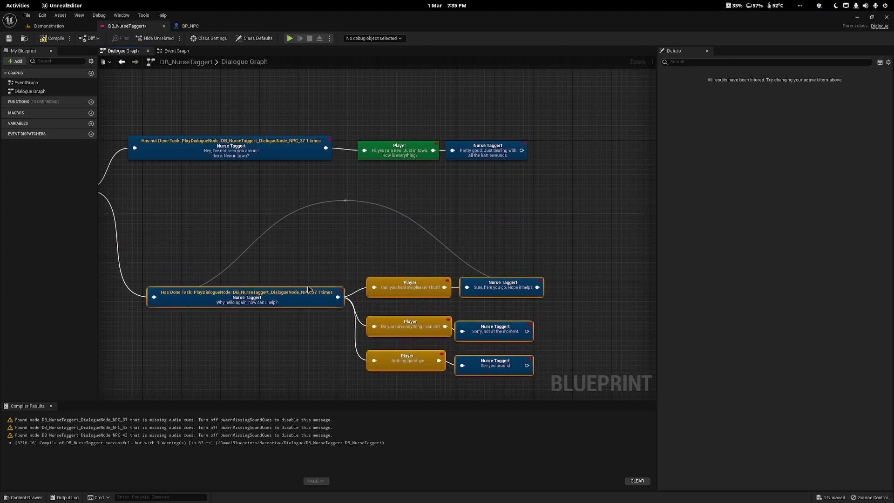
- Link the "Sorry, not at the moment." reply back to the "Why hello again" line and adjust the goodbye response and its reply
right_click(308, 286)
click(255, 218)
right_drag(296, 285, 300, 237)
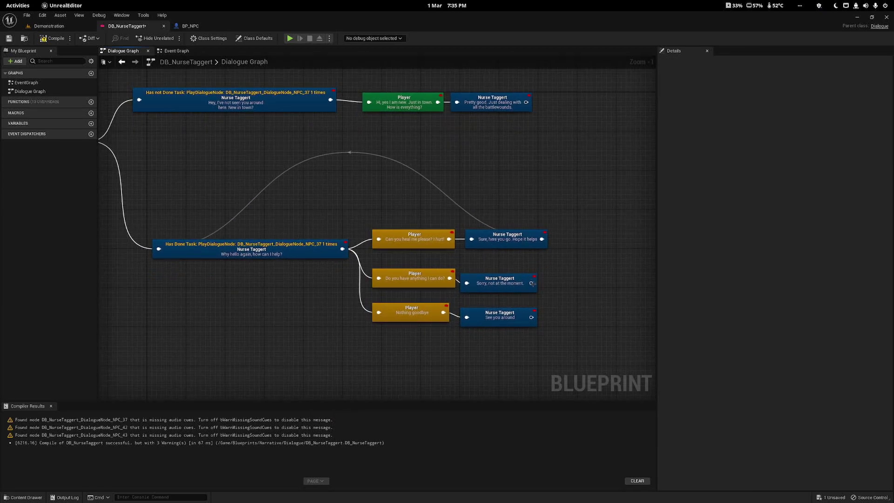
right_drag(420, 347, 403, 310)
drag(421, 294, 394, 279)
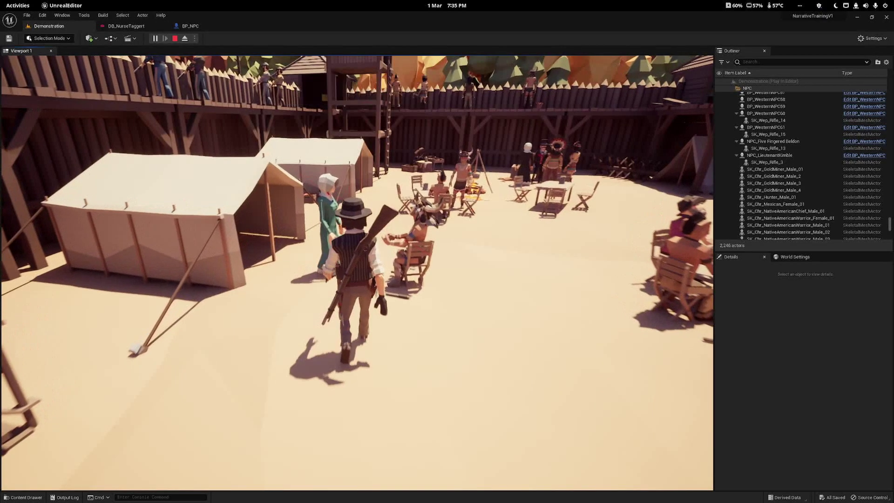
- Test both dialogue branches in the running game by talking to Nurse Taggert twice, and end the play session
key(e)
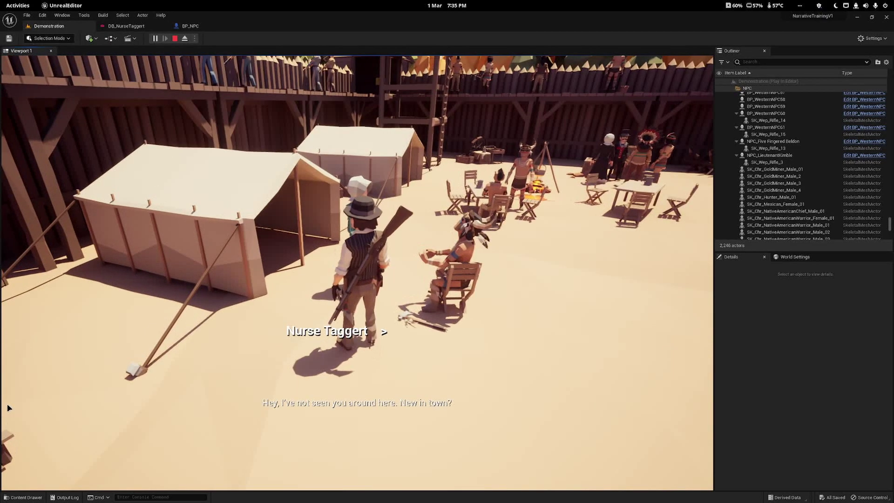
click(8, 408)
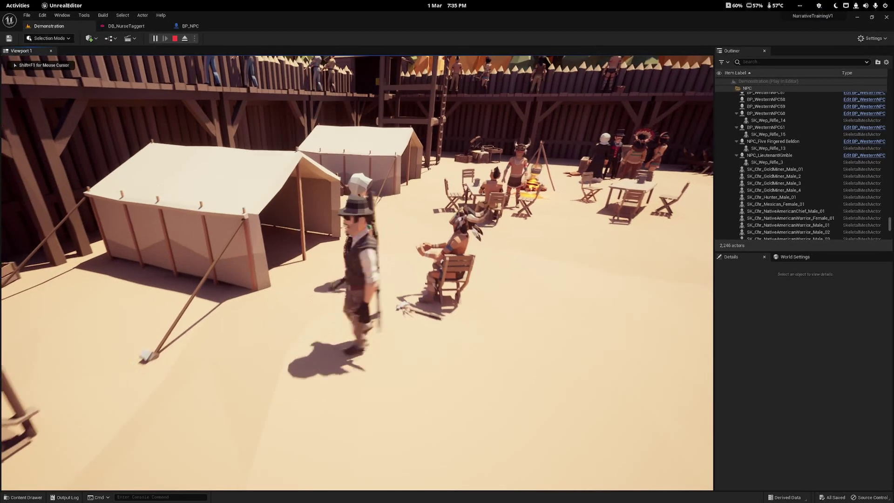
key(e)
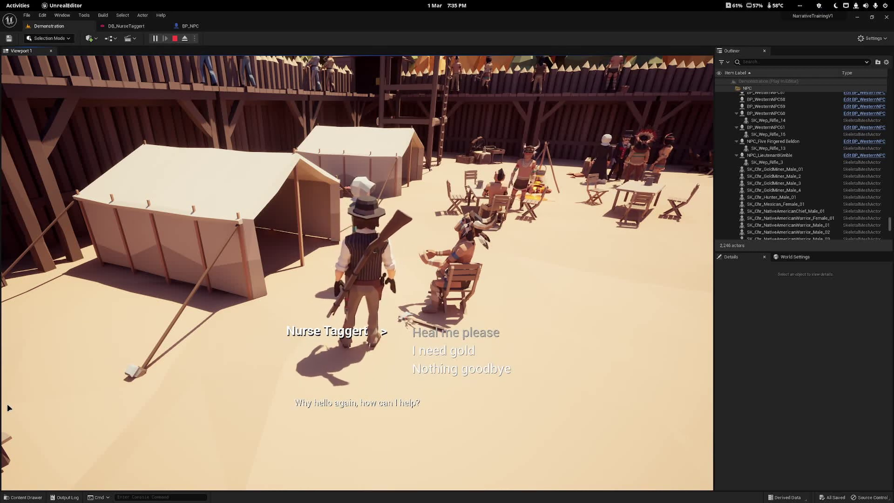
key(Escape)
- In DB_NurseTaggert, move the three player responses and their nurse replies further away from the "Why hello again" line
click(142, 26)
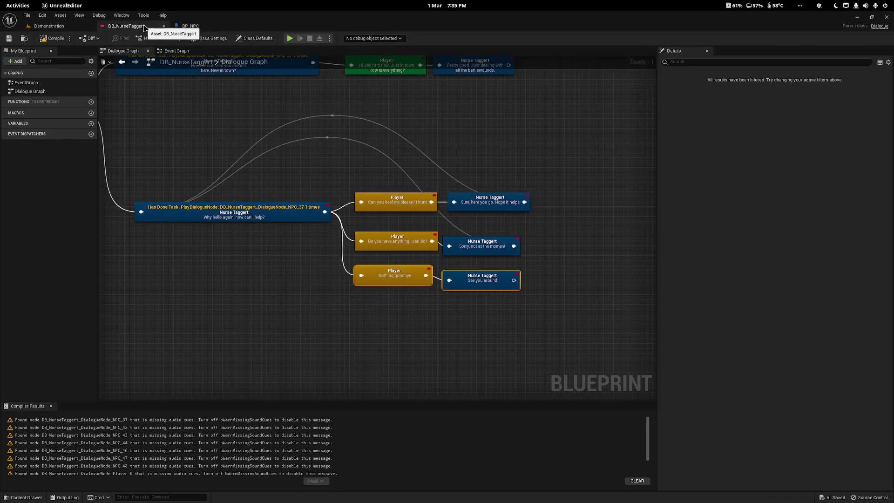
drag(138, 194, 266, 275)
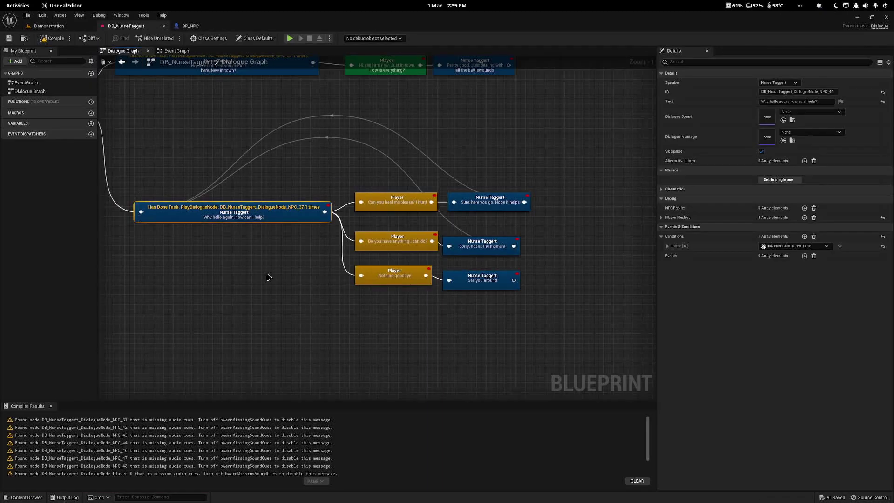
click(267, 278)
right_drag(359, 326, 312, 324)
drag(475, 346, 331, 165)
drag(343, 207, 479, 199)
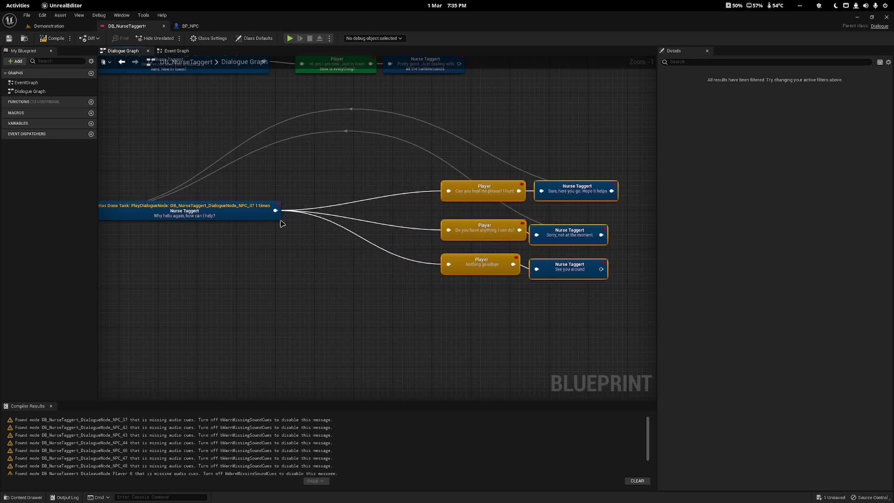
- Insert a blank Nurse Taggert line between the "Why hello again" line and the three player responses, rewiring the responses to it
alt+click(276, 212)
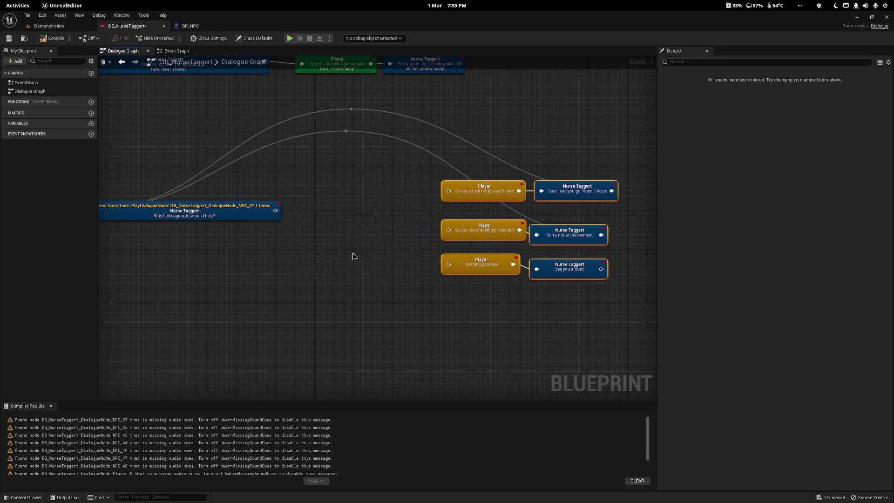
drag(275, 211, 306, 205)
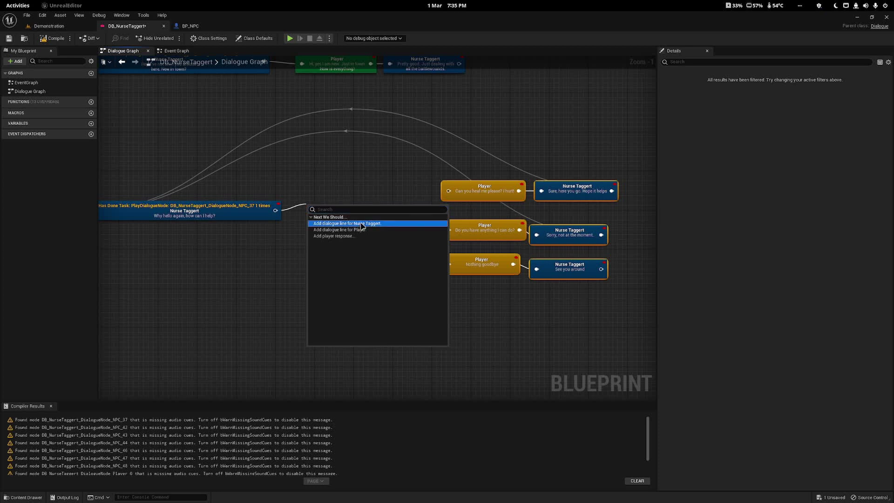
click(345, 219)
click(362, 249)
drag(366, 210, 448, 231)
- Redirect the loop-back links of the heal and "Sorry, not at the moment." replies to the blank nurse line, and compile the dialogue
alt+click(601, 235)
alt+click(612, 191)
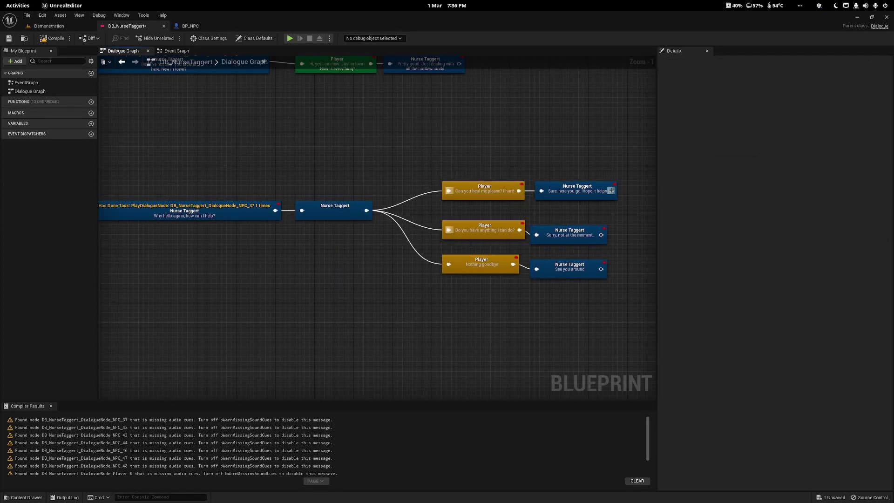
drag(610, 191, 329, 212)
drag(600, 234, 330, 212)
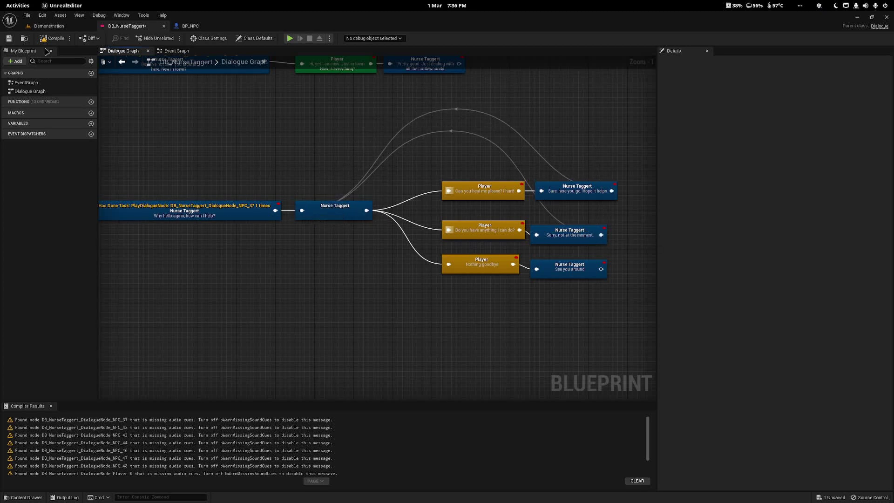
click(53, 39)
right_drag(582, 276, 527, 296)
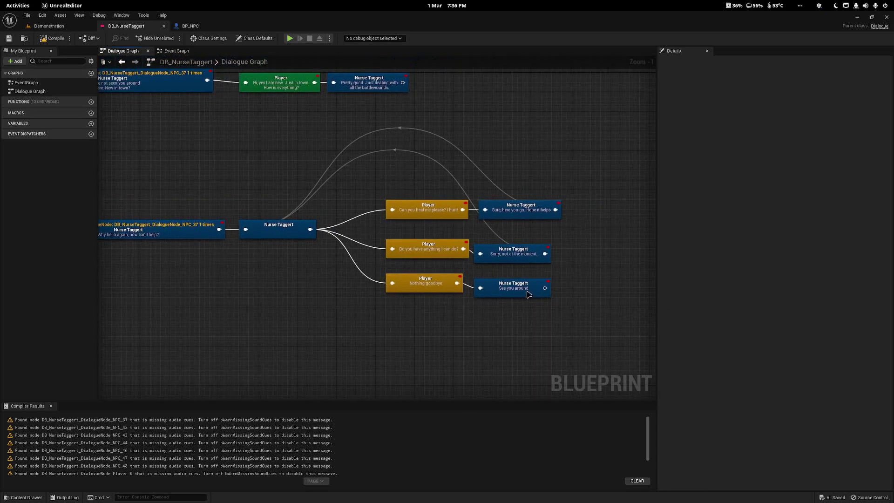
drag(530, 312, 465, 192)
click(279, 229)
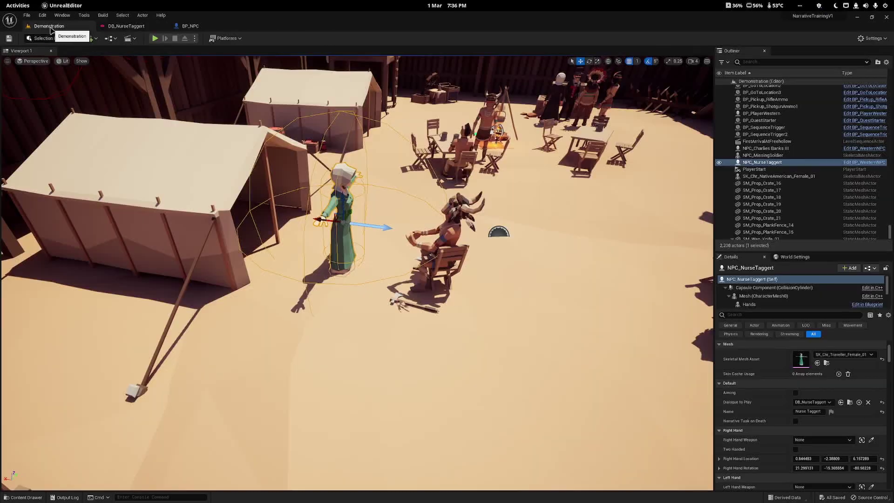
- Play the Demonstration level and test the nurse's looping dialogue by choosing "I need gold" and "Nothing goodbye", then end the session
click(49, 26)
click(155, 38)
click(505, 308)
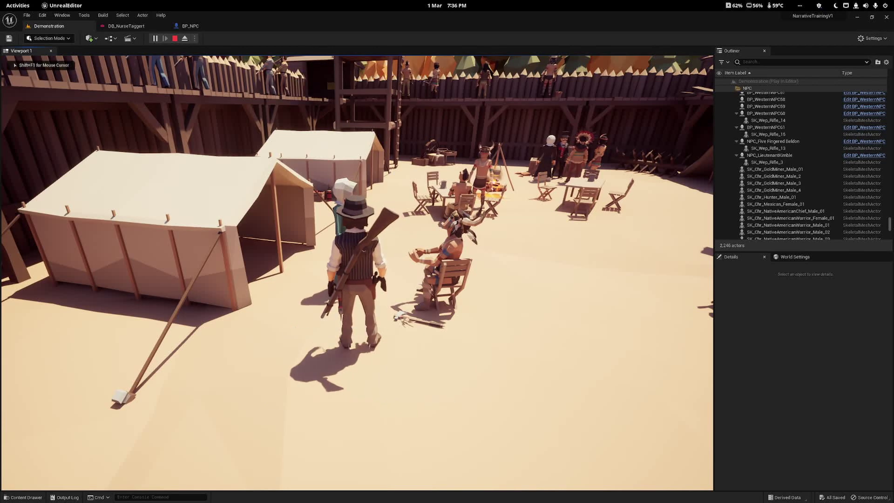
key(e)
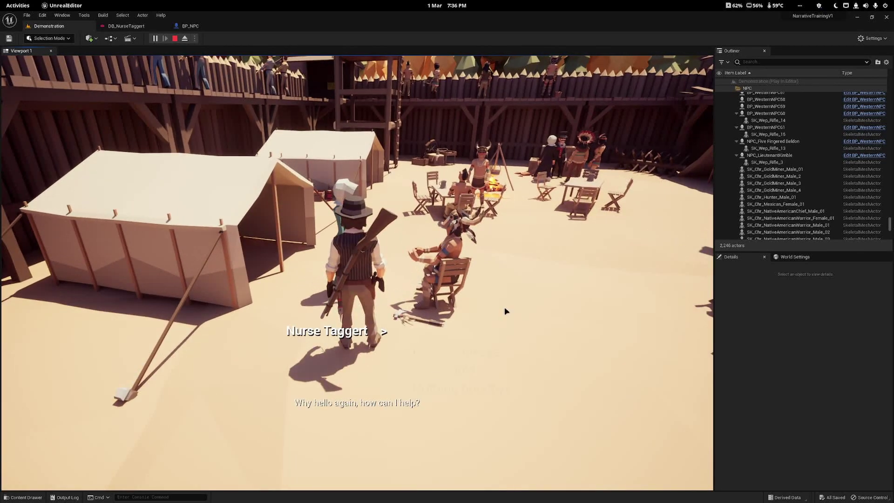
key(2)
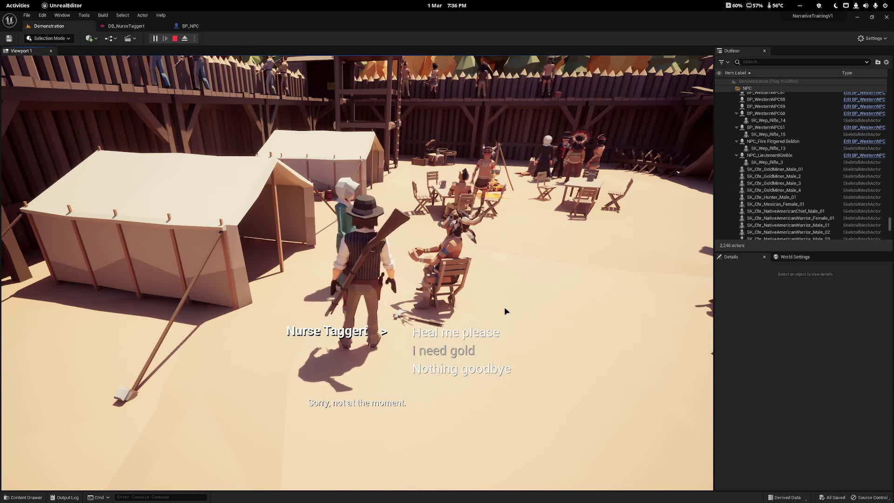
scroll(504, 306, down, 2)
key(e)
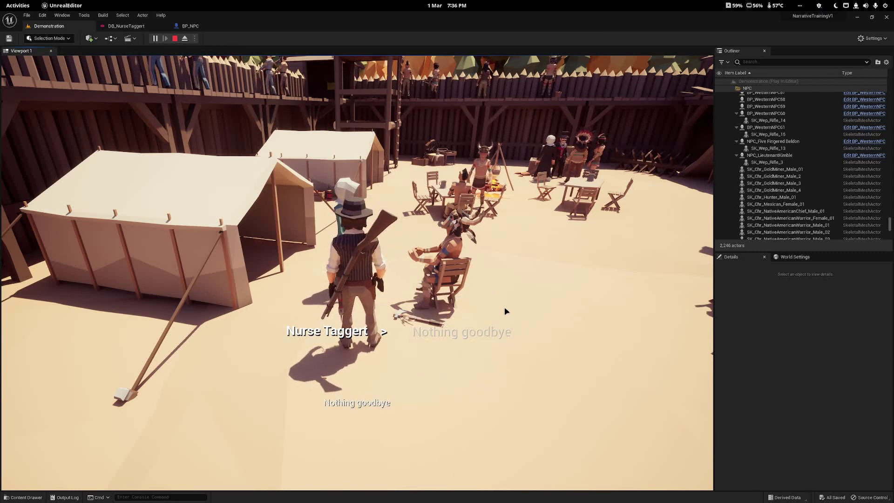
key(Escape)
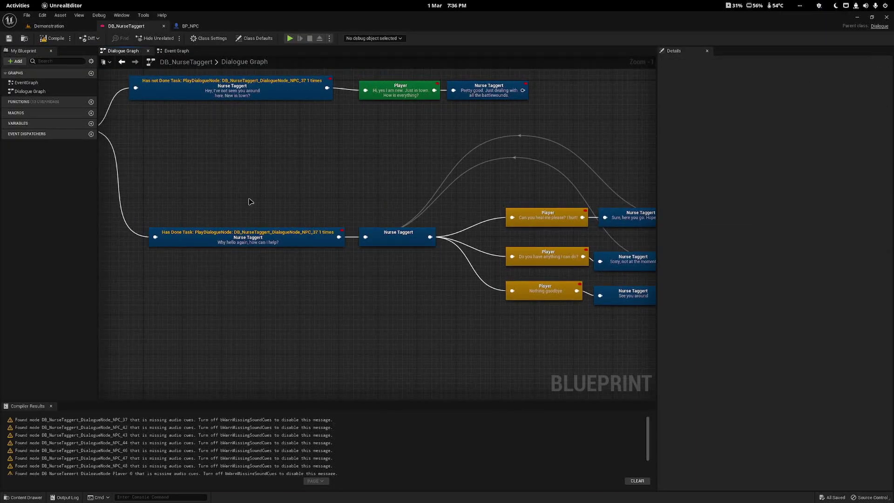
- Add alternative lines "Can I help?", "Hello you. Need something?" and "Wow! Busy day today." to the "Why hello again" line; compile and save
click(266, 237)
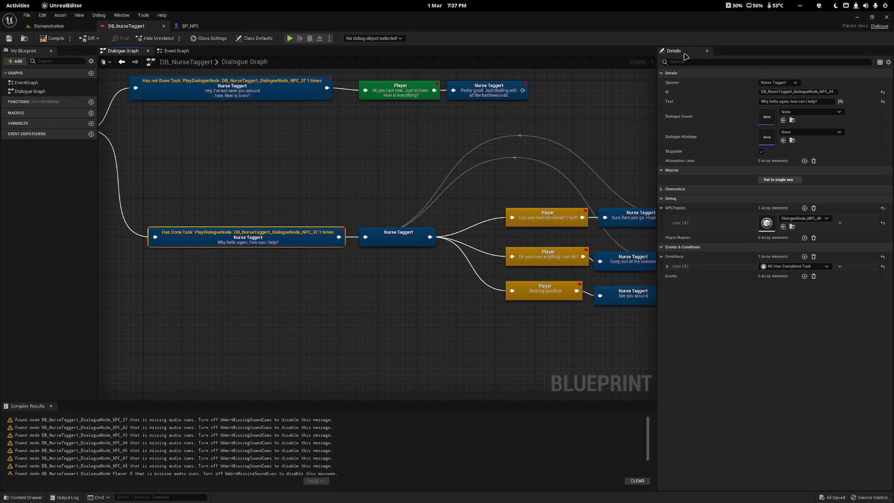
click(804, 161)
click(716, 172)
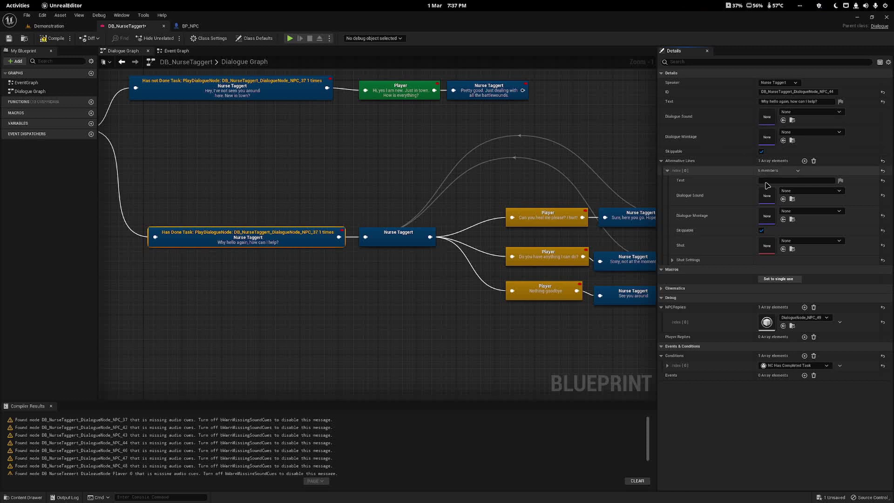
click(791, 180)
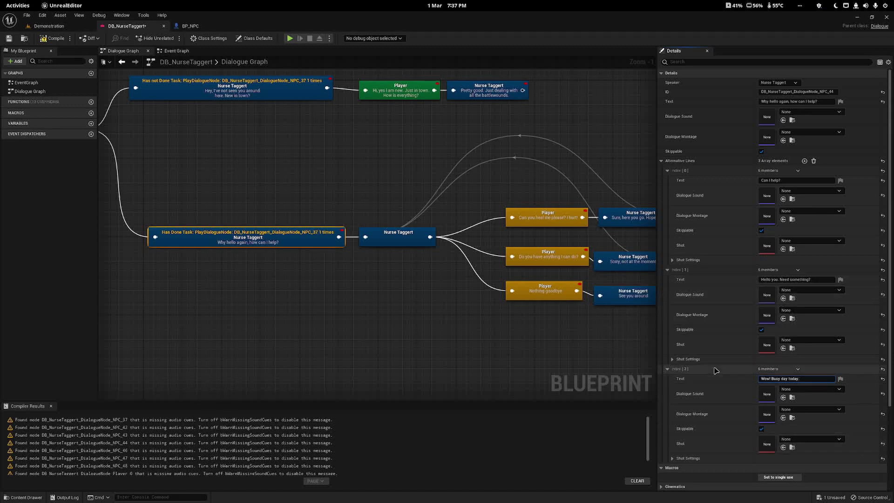
click(55, 40)
key(ctrl+s)
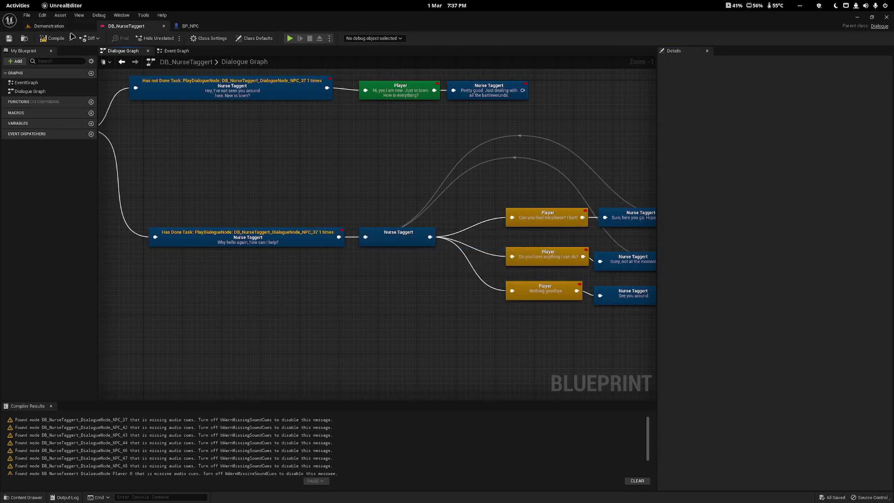
- Play the Demonstration level and talk to Nurse Taggert repeatedly, saying goodbye in between, to test the alternative greetings
click(68, 29)
click(155, 38)
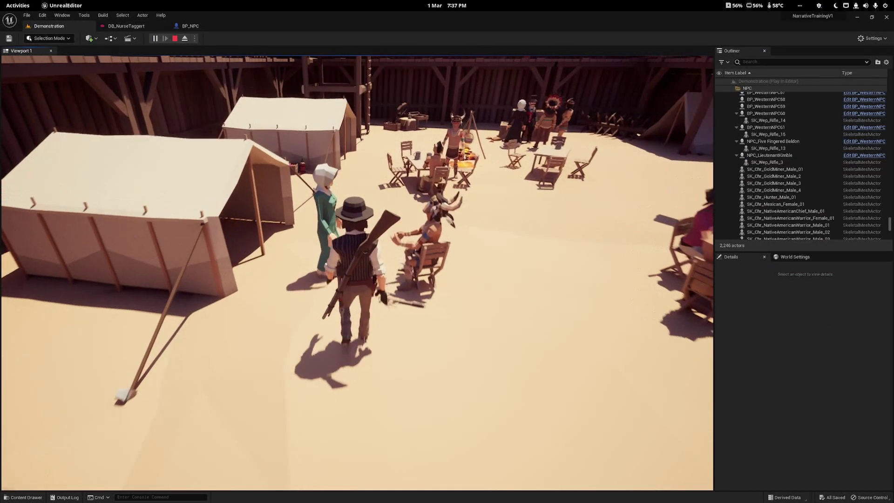
key(e)
click(461, 350)
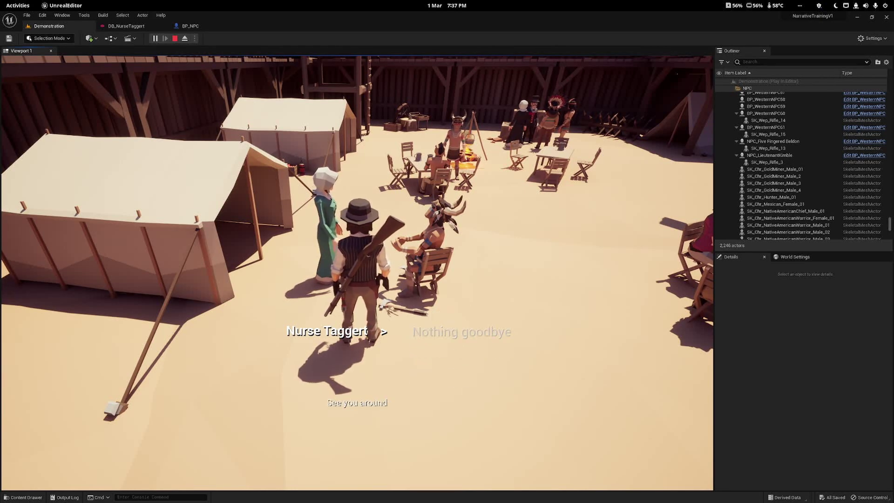
key(s)
key(w)
key(e)
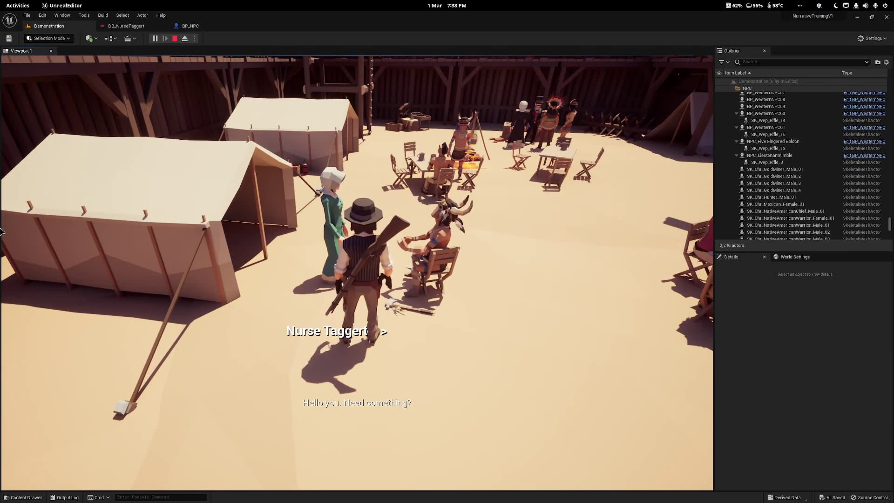
- Review the alternative lines of the "Why hello again" greeting and the overall layout of the DB_NurseTaggert dialogue graph
click(127, 26)
drag(220, 170, 278, 285)
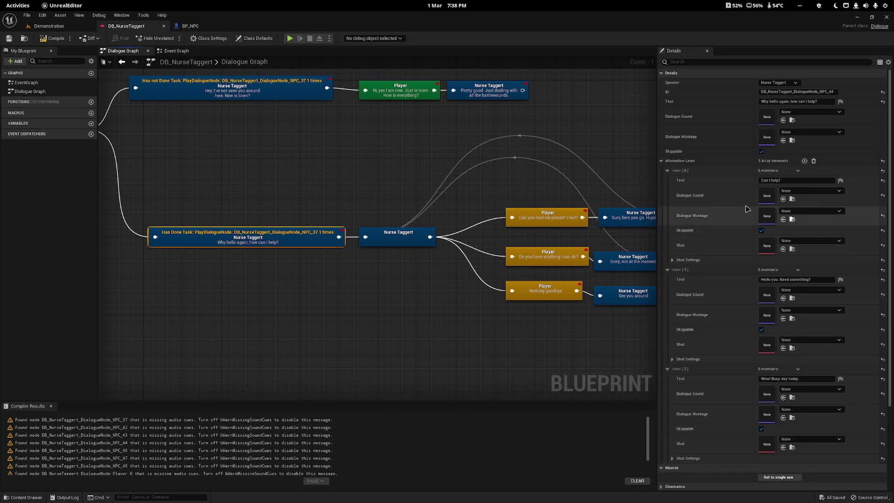
click(477, 241)
scroll(385, 307, down, 2)
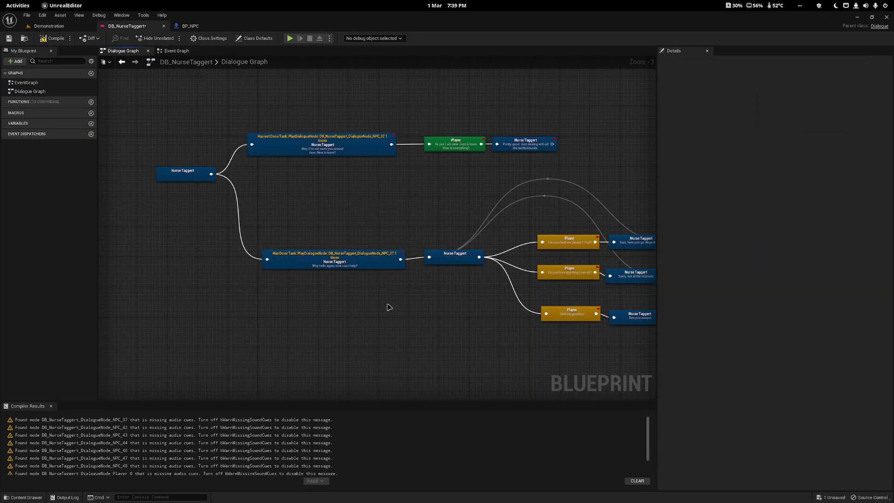
scroll(456, 331, up, 2)
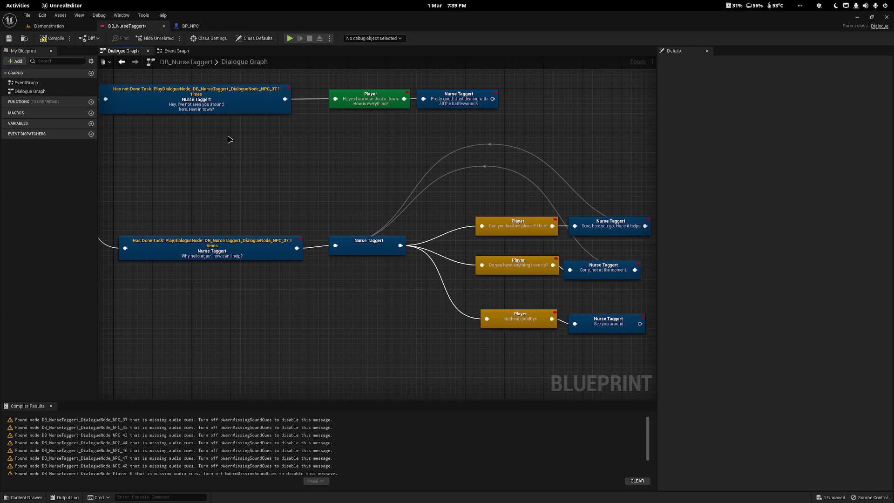
- Examine the dialogue's class defaults for the Nurse Taggert and Player speakers, comparing them with the player nodes in the graph
click(255, 38)
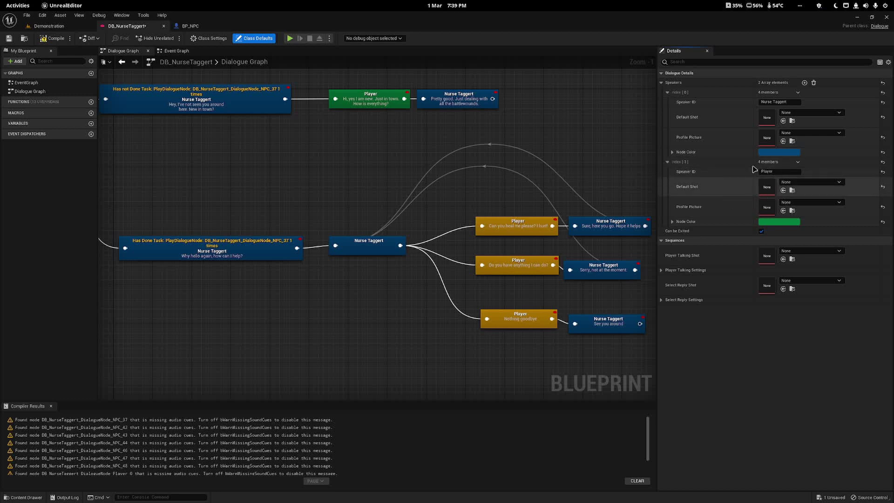
click(780, 172)
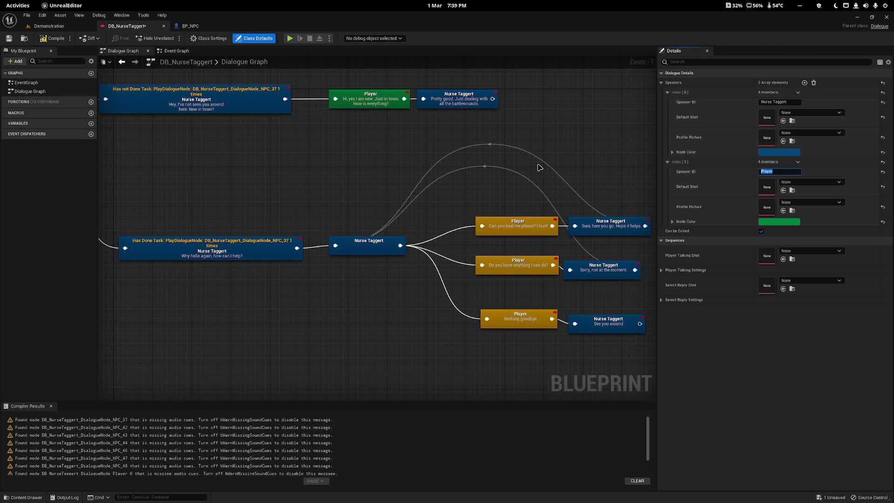
drag(435, 177, 515, 328)
click(298, 158)
click(255, 38)
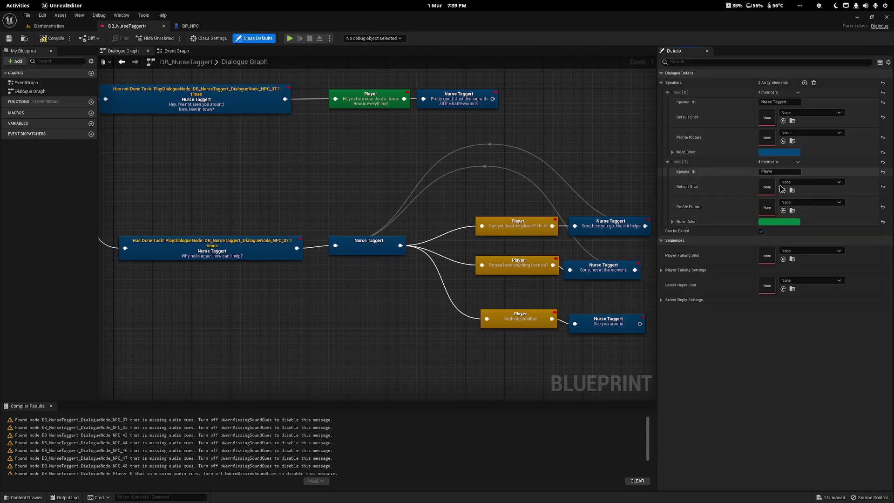
- Move the goodbye response and its reply down and attach a blank player response to the blank nurse line above them
right_drag(584, 387, 352, 318)
drag(353, 318, 284, 294)
click(259, 182)
drag(168, 176, 260, 240)
click(313, 264)
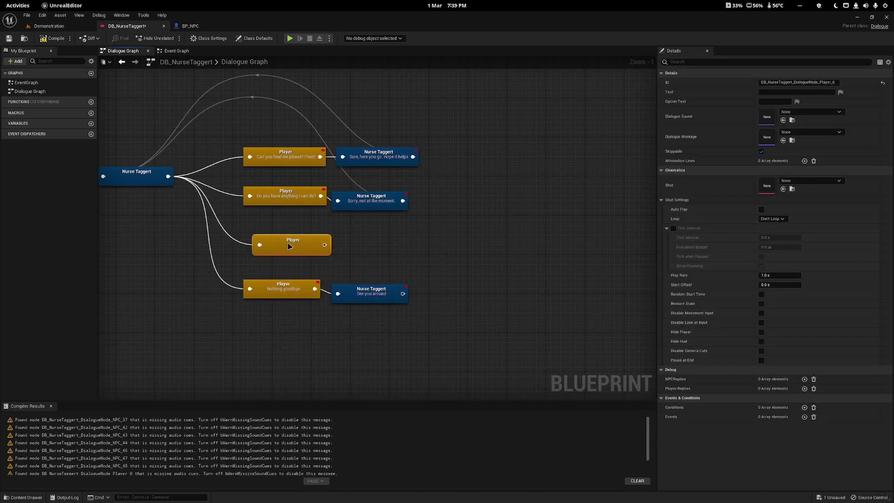
- Set the blank player response to "Tell me about your self" and attach a Nurse Taggert dialogue line to it
drag(314, 244, 337, 240)
click(374, 260)
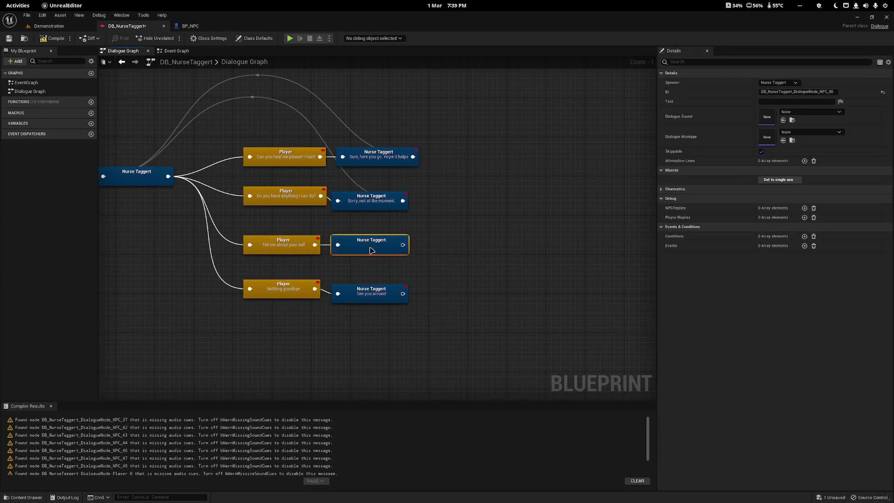
- Write the nurse's reply as "Oh little old me. I just grew up in the village not far from here. Born and raised."
click(792, 102)
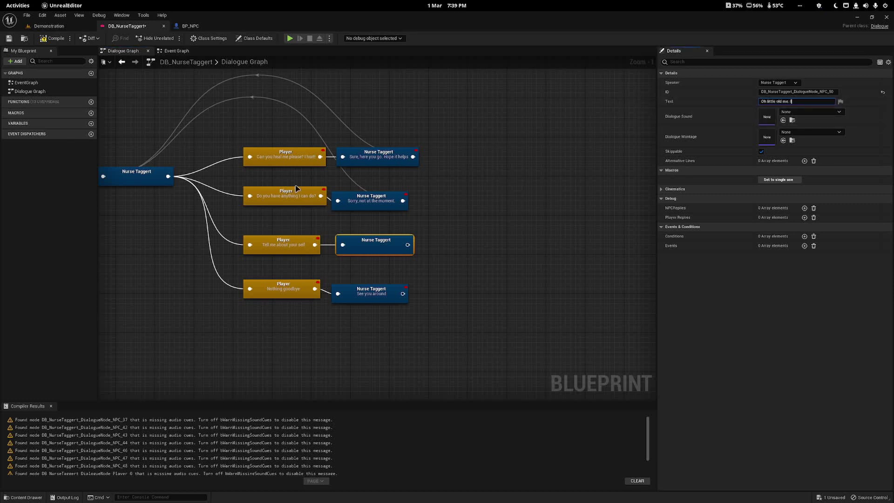
text(Oh little old me. I just grew up in the village n)
key(BackSpace)
key(BackSpace)
key(BackSpace)
key(BackSpace)
key(BackSpace)
key(BackSpace)
key(BackSpace)
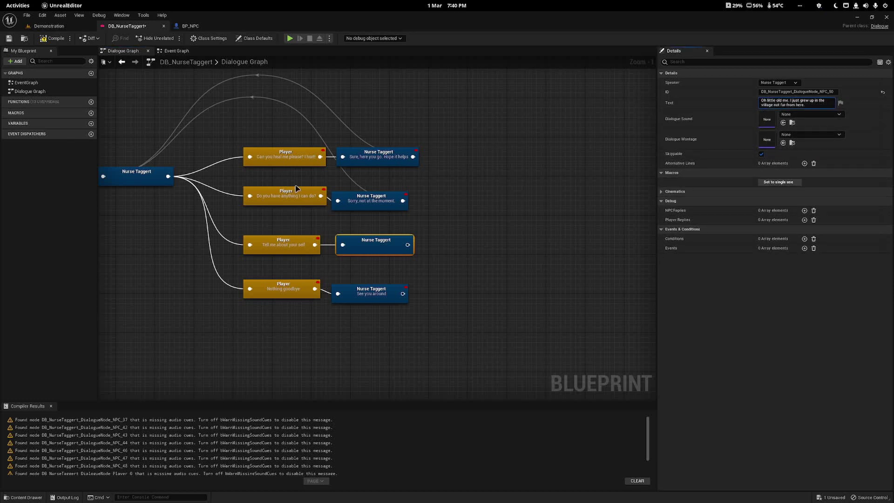
text(Born and raised.)
right_drag(414, 247, 349, 242)
drag(349, 242, 389, 235)
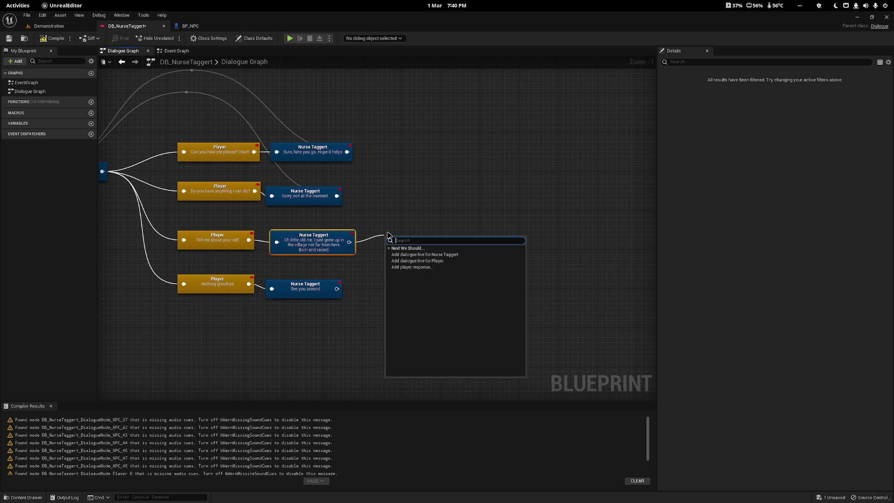
click(414, 267)
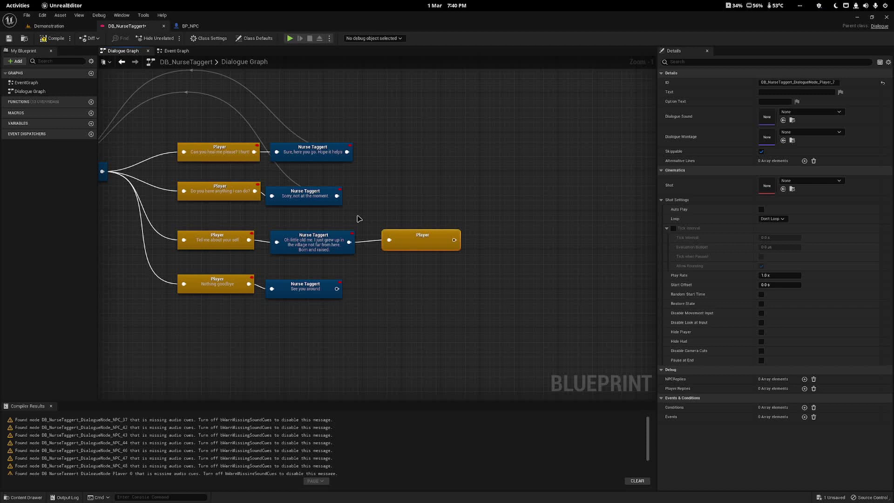
key(Delete)
- Add a Player dialogue line after the nurse's life story, reading "Interesting. Thats good to know", and align it with that row
drag(349, 242, 368, 238)
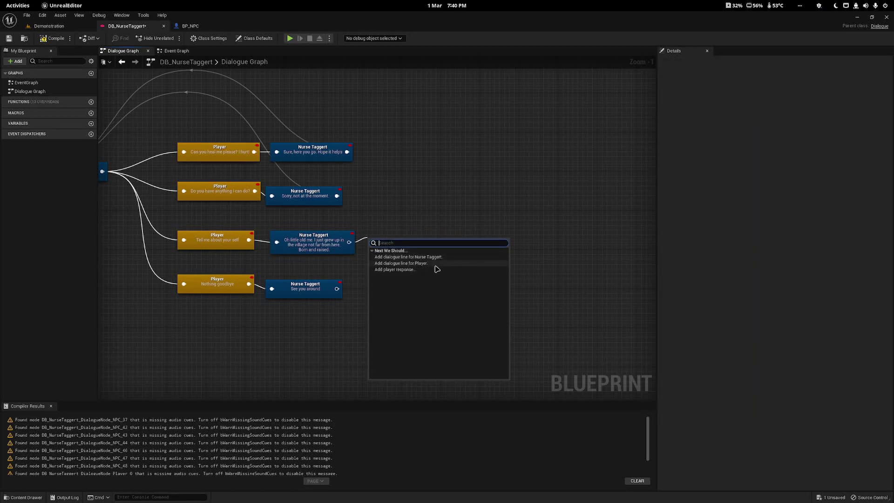
click(404, 263)
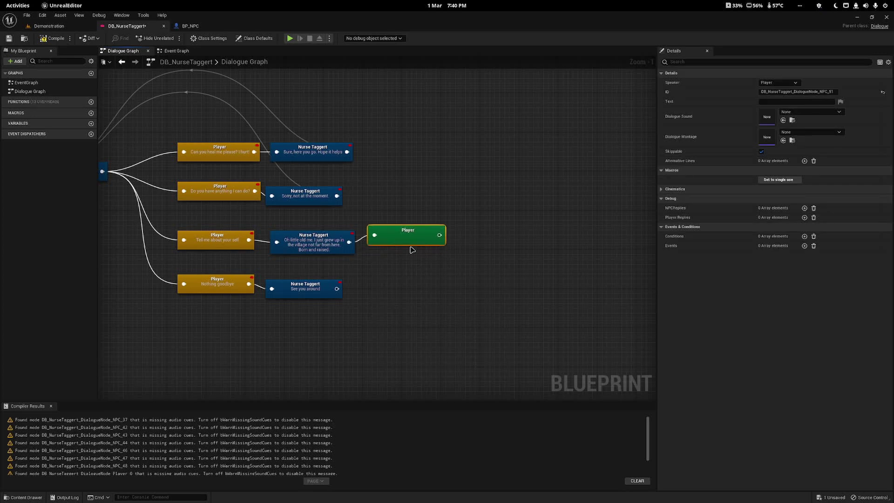
drag(215, 205, 215, 206)
click(398, 245)
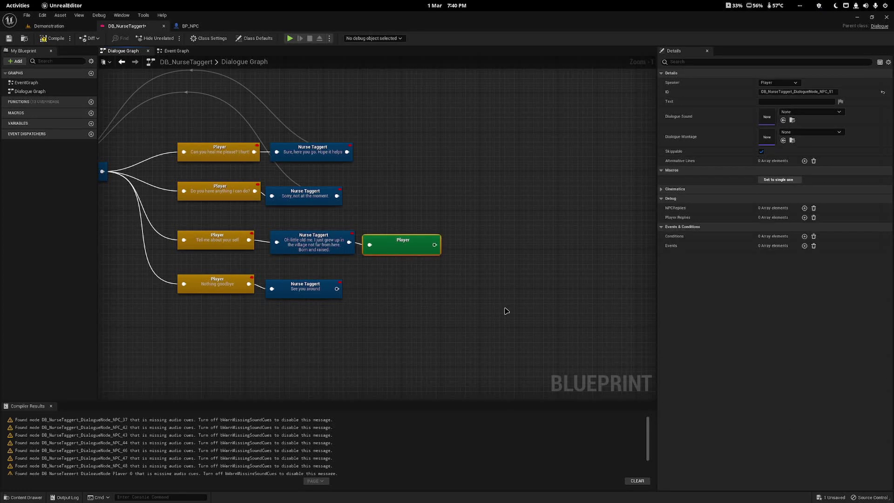
click(796, 102)
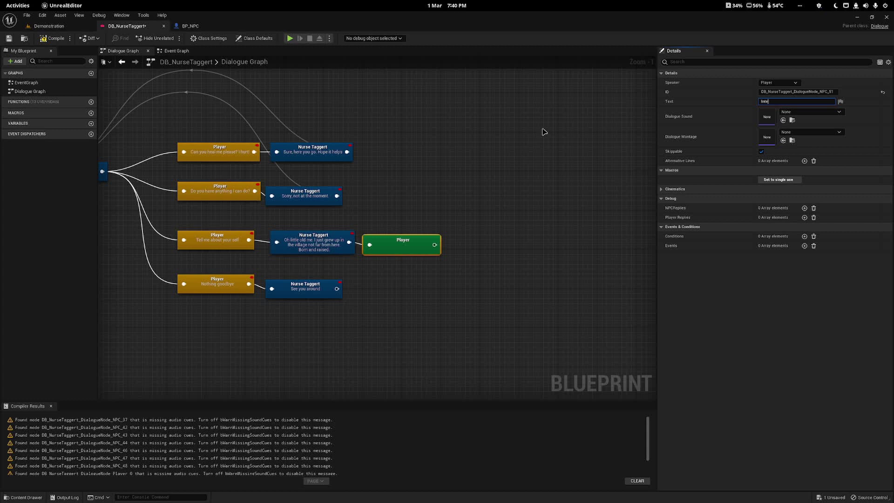
- Add the Nurse Taggert reply "Haha thanks!" after the player's line and link it back to the blank nurse node before the responses
drag(435, 245, 471, 250)
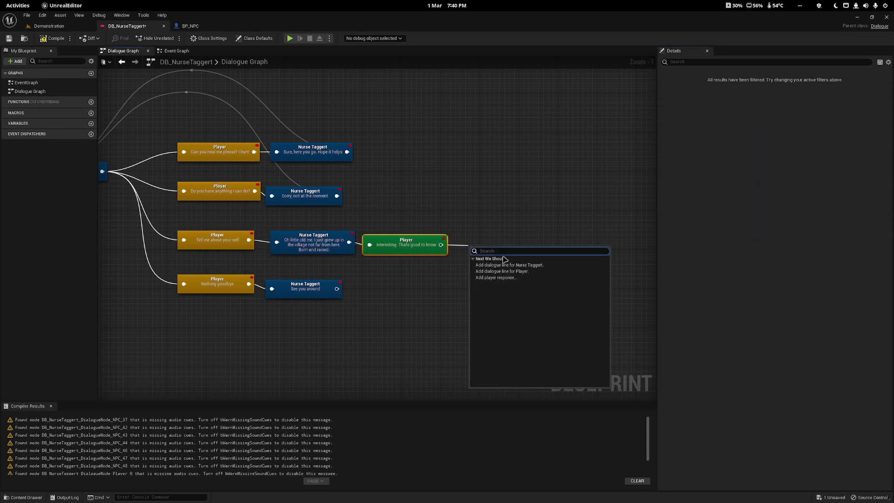
click(510, 265)
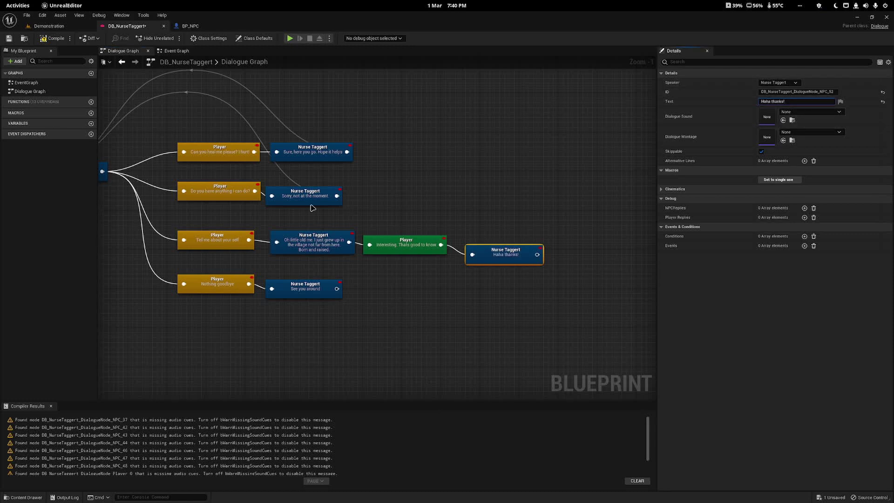
right_drag(507, 284, 543, 291)
drag(573, 261, 301, 338)
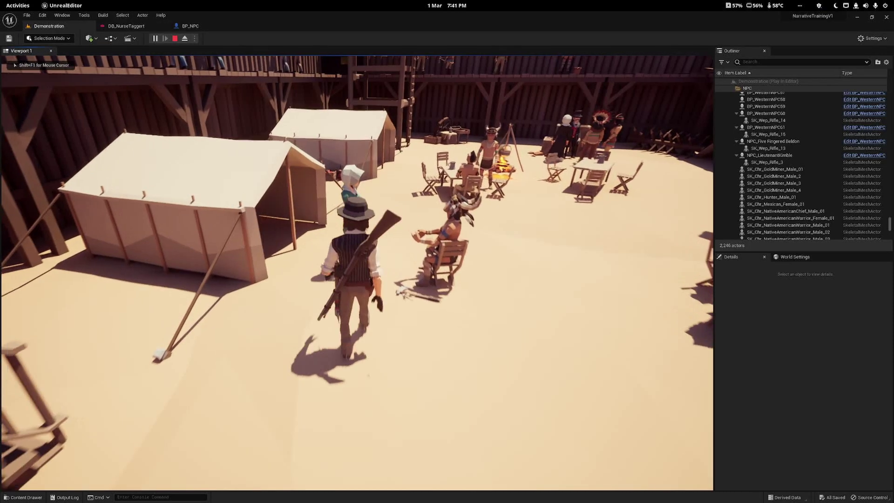
- Test the new branch in the running Demonstration level by choosing "Tell me about your self" with Nurse Taggert, and stop playing
key(Down)
key(Down)
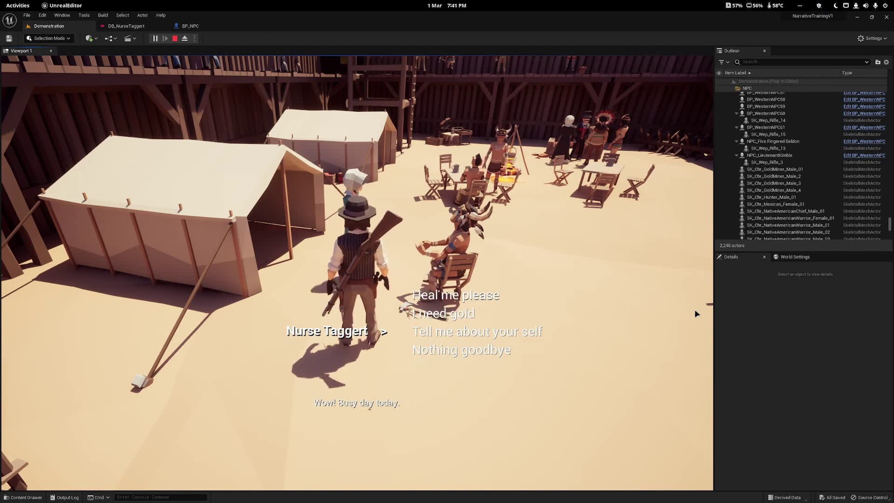
key(Return)
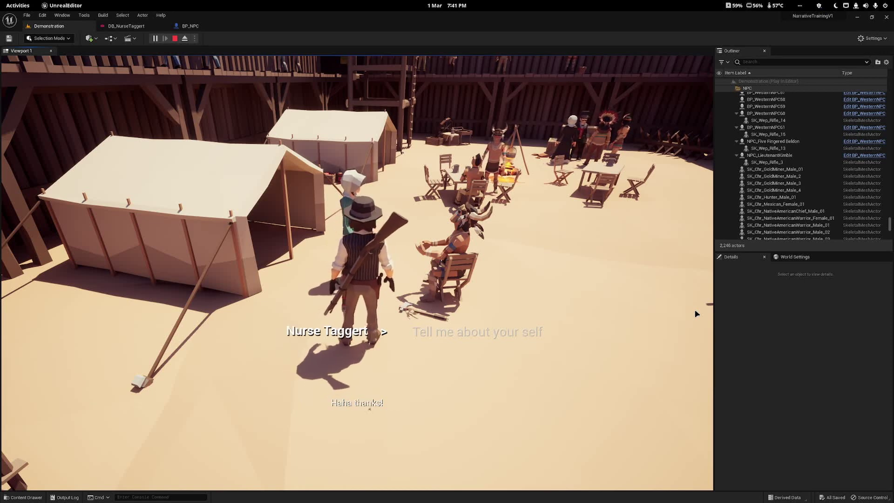
key(Escape)
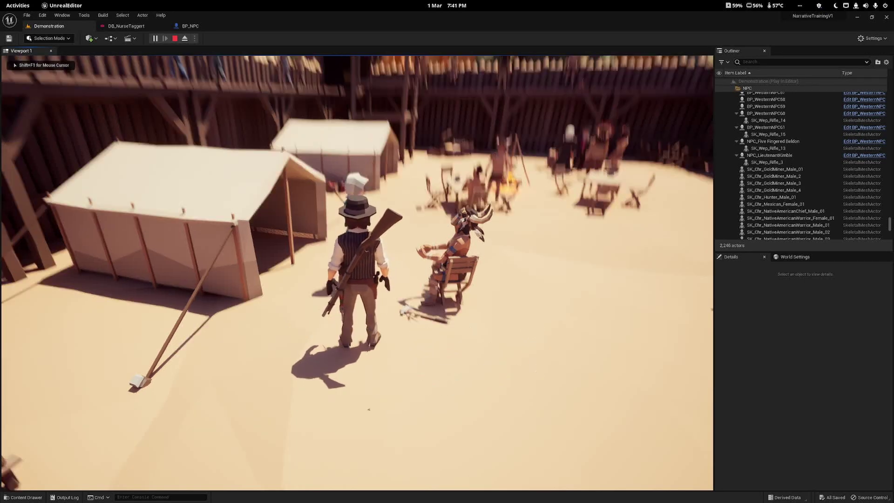
key(Escape)
- Check the DB_NurseTaggert dialogue graph and bring up the project content from the Demonstration level while editing NPC_LucasSimms
click(126, 26)
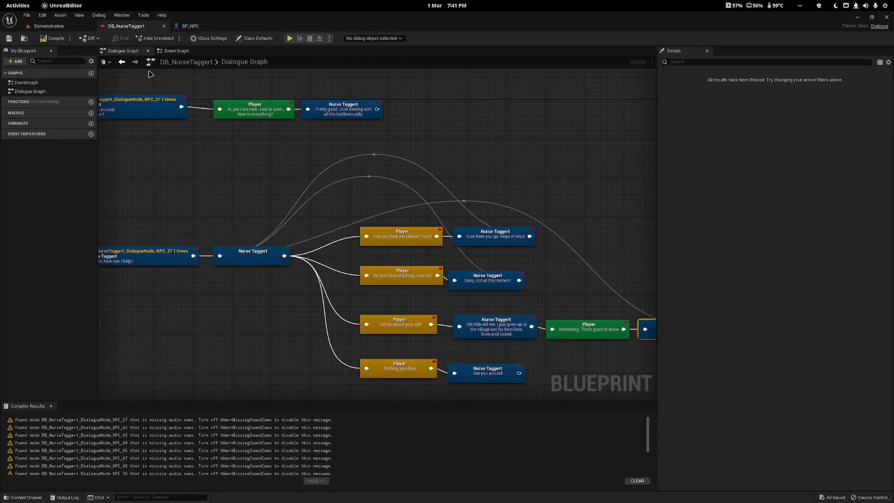
click(49, 26)
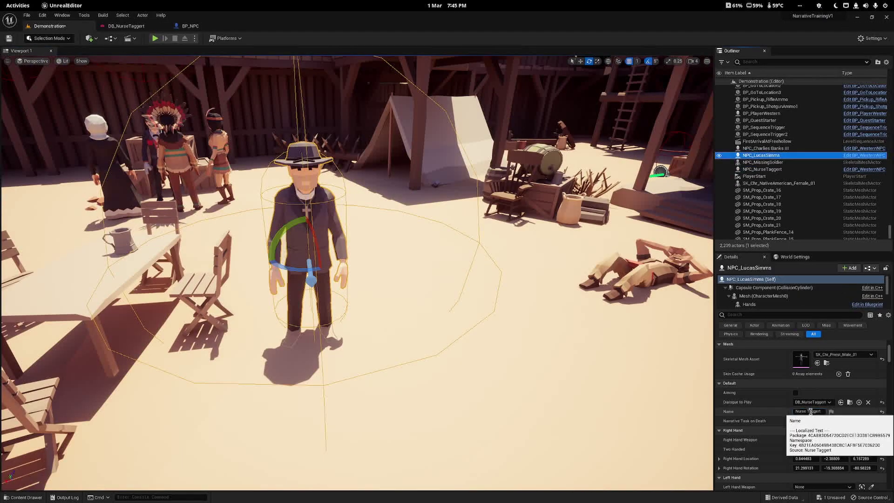
key(ctrl+space)
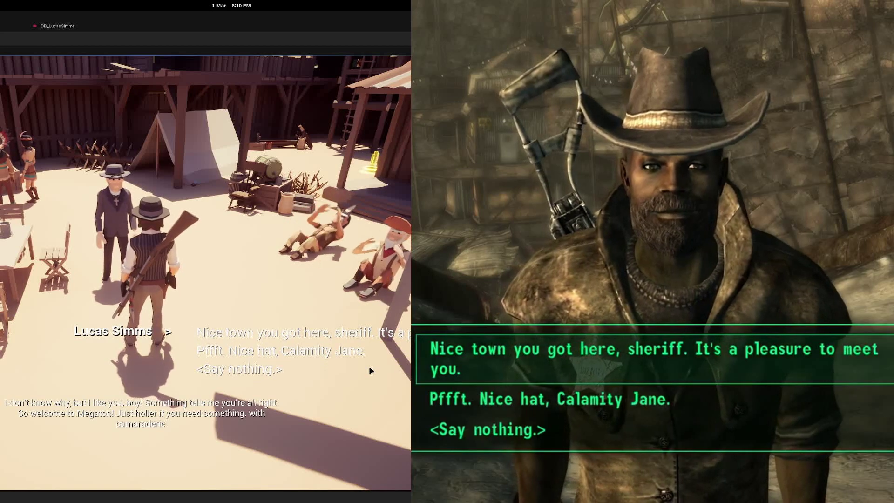
- Test the Lucas Simms dialogue in play, choosing the "Nice town you got here, sheriff" and "Right. Message received." responses, and stop playing
key(Up)
key(Up)
key(Return)
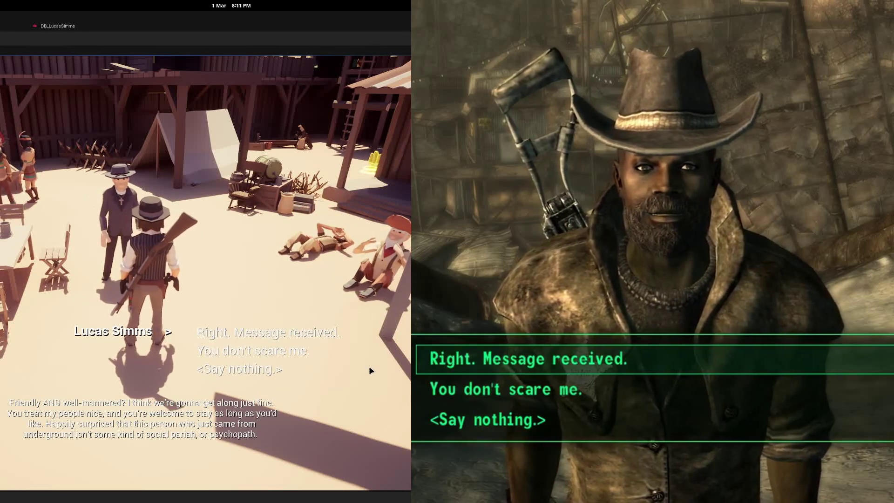
key(Down)
key(Up)
key(Return)
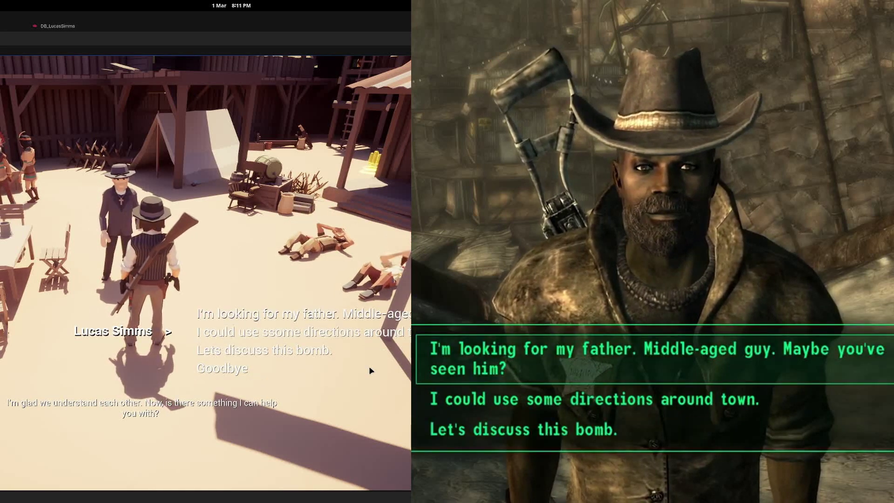
key(1)
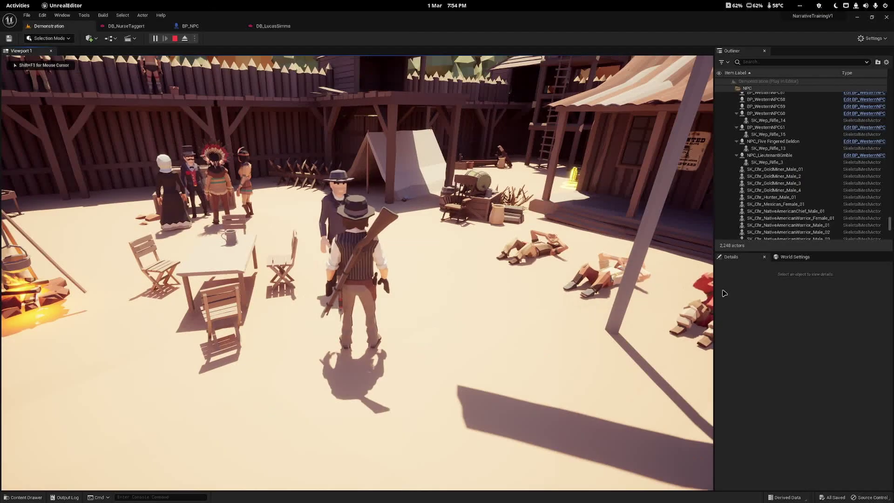
key(Escape)
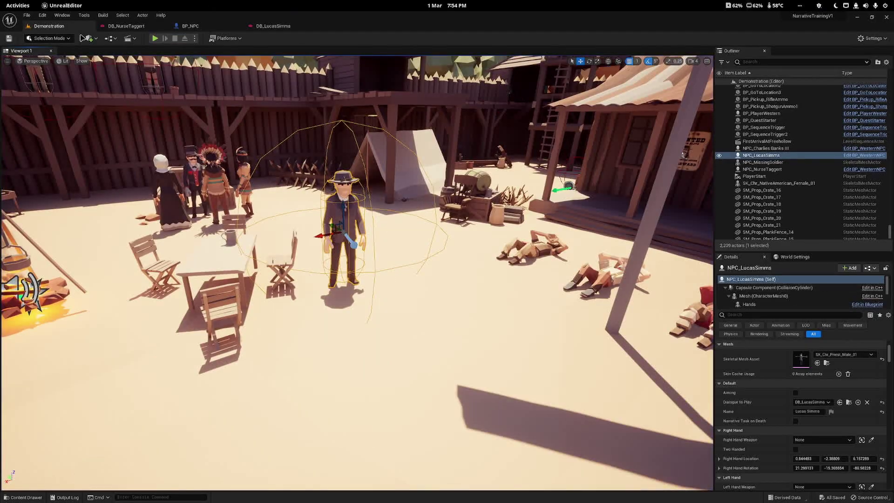
- Open the DB_LucasSimms dialogue and examine how its opening lines and player responses branch in the graph
click(277, 28)
right_drag(551, 332, 620, 336)
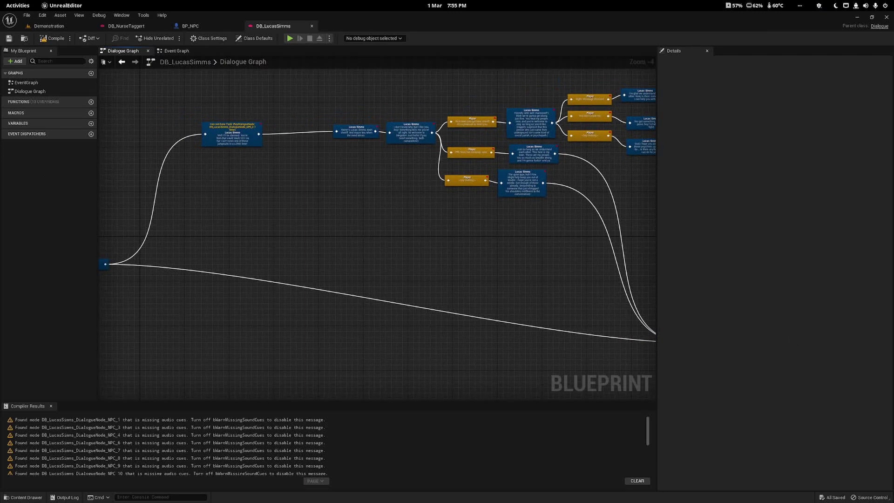